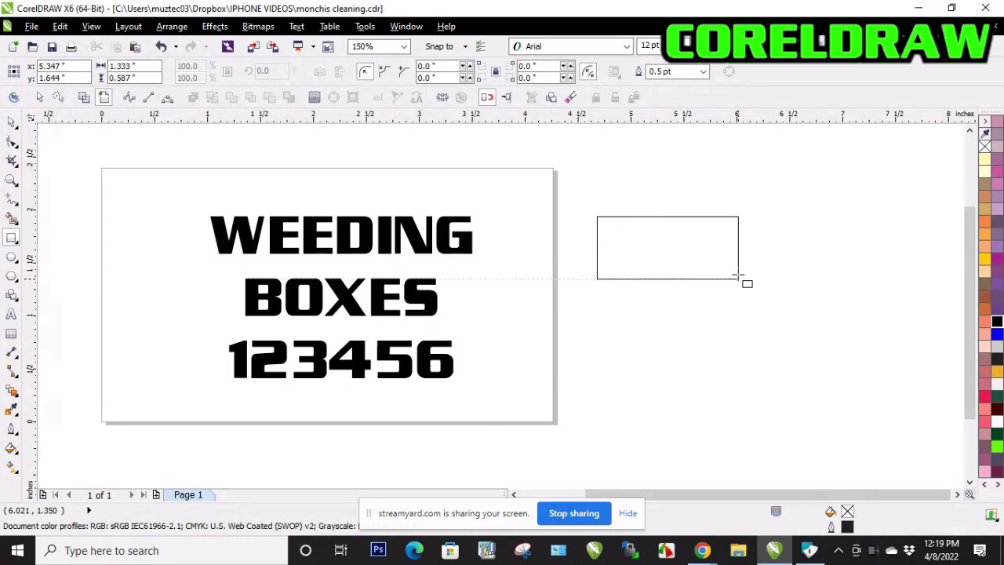
Move the small rectangle from beside the page onto the WEEDING text and delete it.
{"action": "left_click", "coordinate": [10, 124]}
{"action": "left_click_drag", "start_coordinate": [727, 259], "coordinate": [360, 211]}
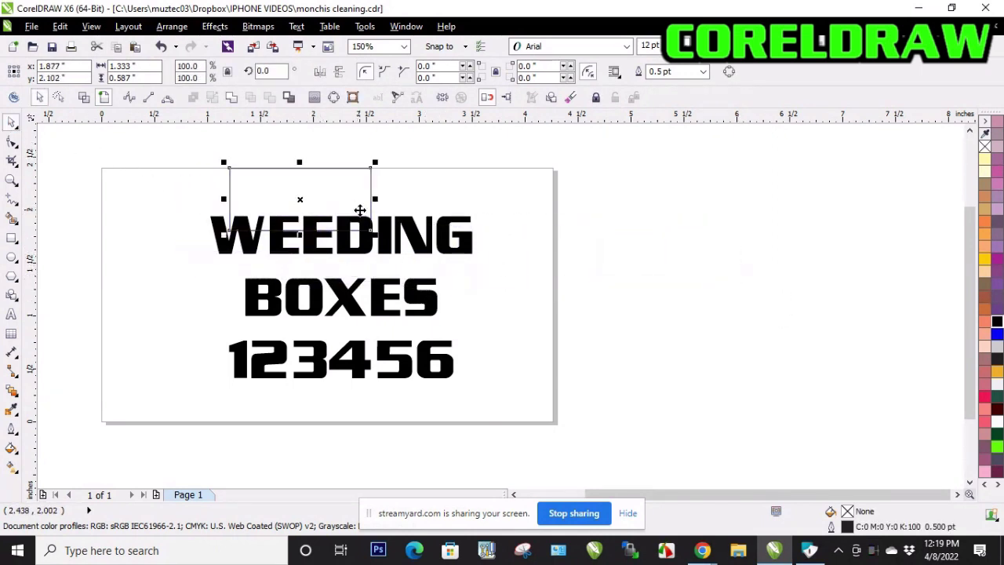
{"action": "key", "text": "Delete"}
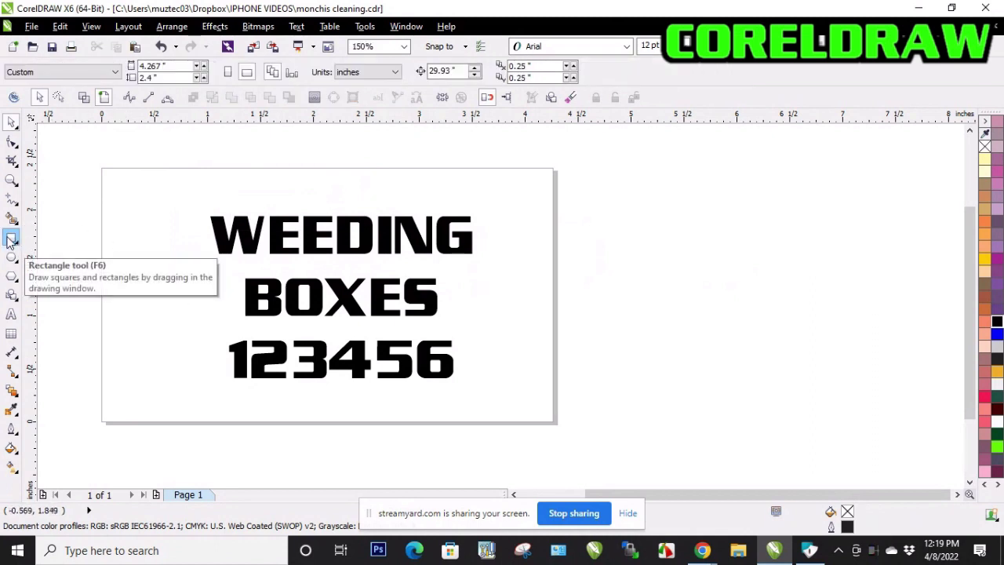
Draw a rectangle about 2.9 × 1.79 in around all three lines of text.
{"action": "left_click", "coordinate": [10, 239]}
{"action": "left_click_drag", "start_coordinate": [188, 198], "coordinate": [374, 374]}
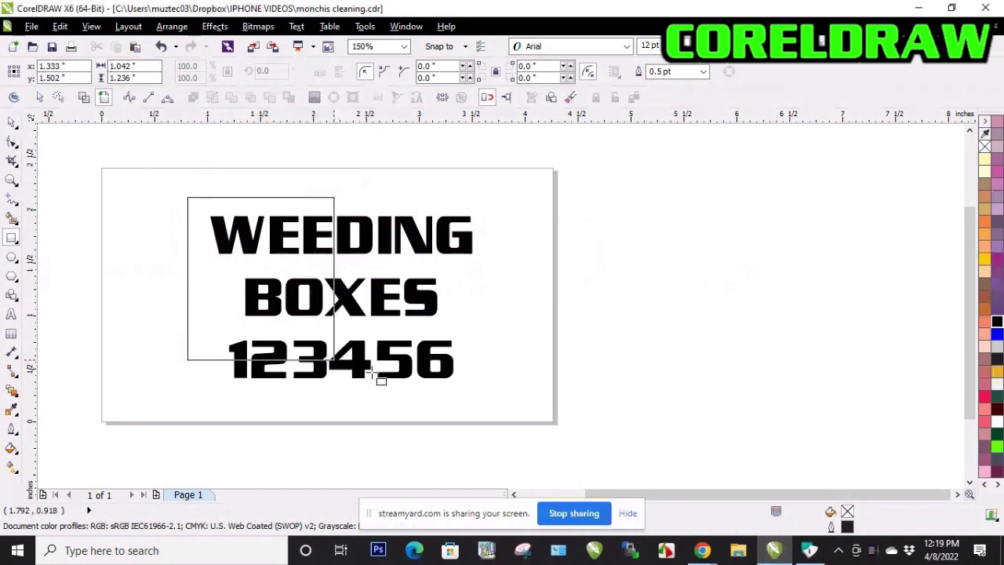
{"action": "left_click_drag", "start_coordinate": [374, 374], "coordinate": [495, 387]}
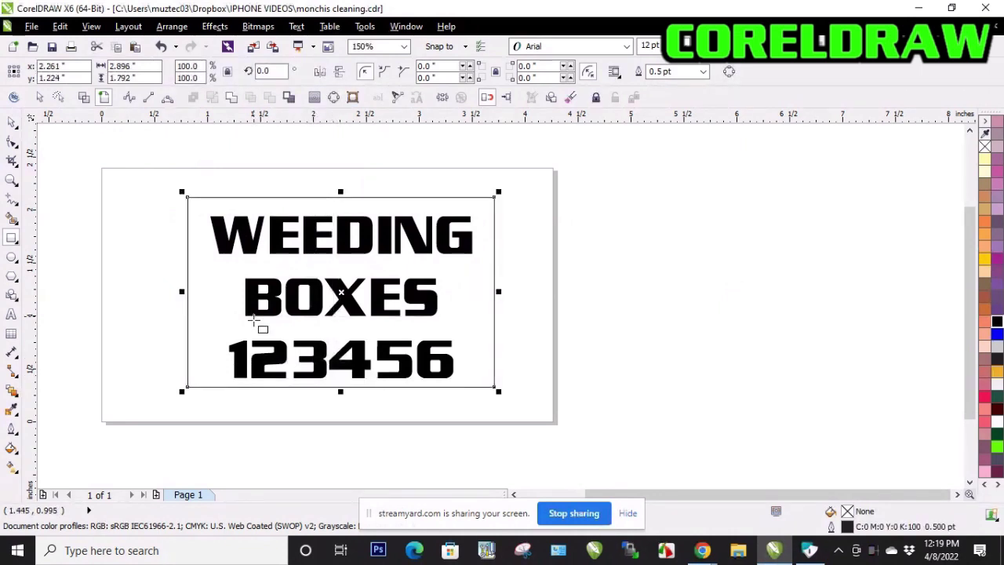
{"action": "left_click", "coordinate": [10, 123]}
{"action": "left_click", "coordinate": [133, 250]}
{"action": "scroll", "coordinate": [208, 369], "scroll_direction": "up", "scroll_amount": 2}
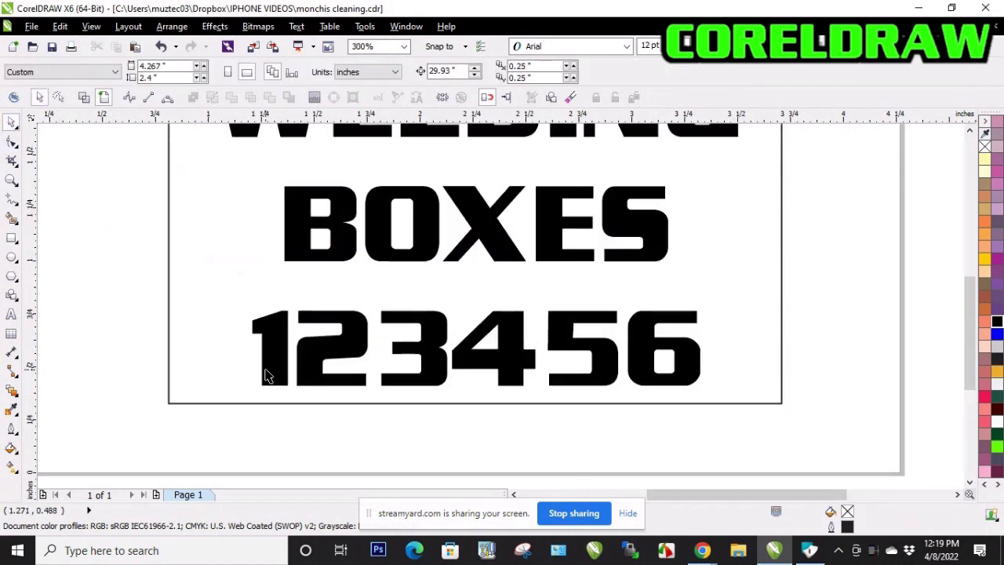
{"action": "scroll", "coordinate": [274, 373], "scroll_direction": "down", "scroll_amount": 2}
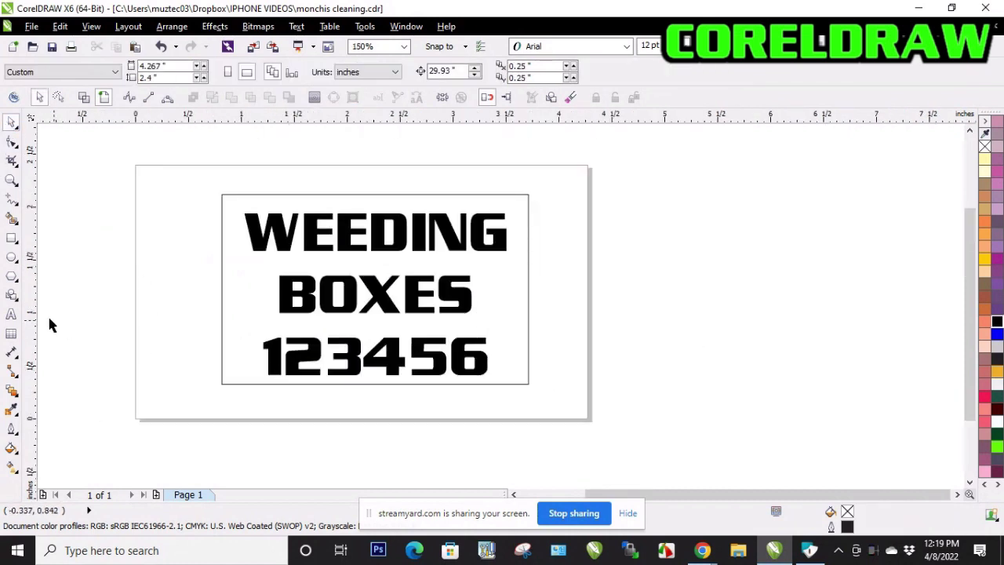
Draw a horizontal 2-point line about 2.9 in long across the rectangle, between BOXES and 123456.
{"action": "left_click", "coordinate": [18, 206]}
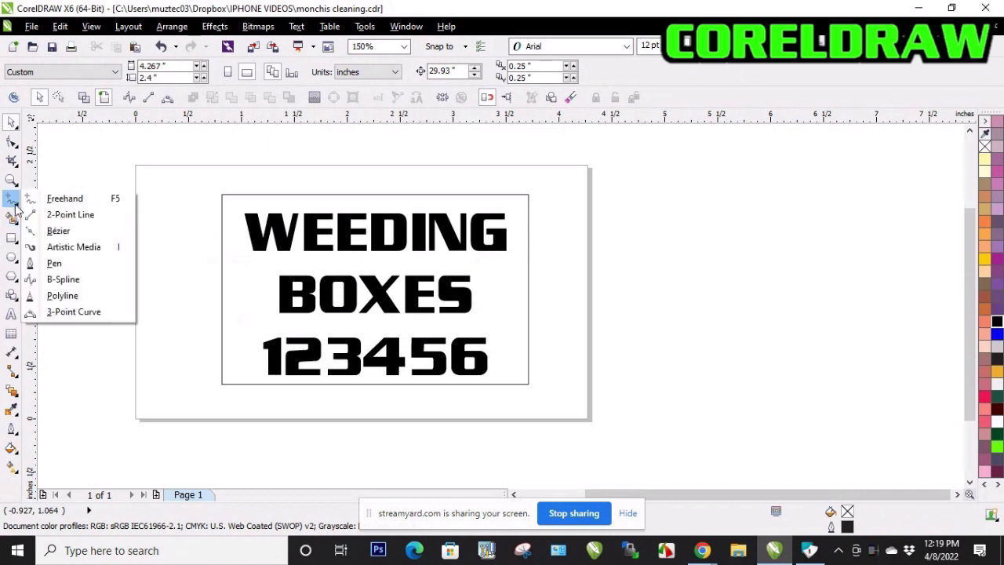
{"action": "left_click", "coordinate": [70, 214]}
{"action": "scroll", "coordinate": [269, 385], "scroll_direction": "up", "scroll_amount": 2}
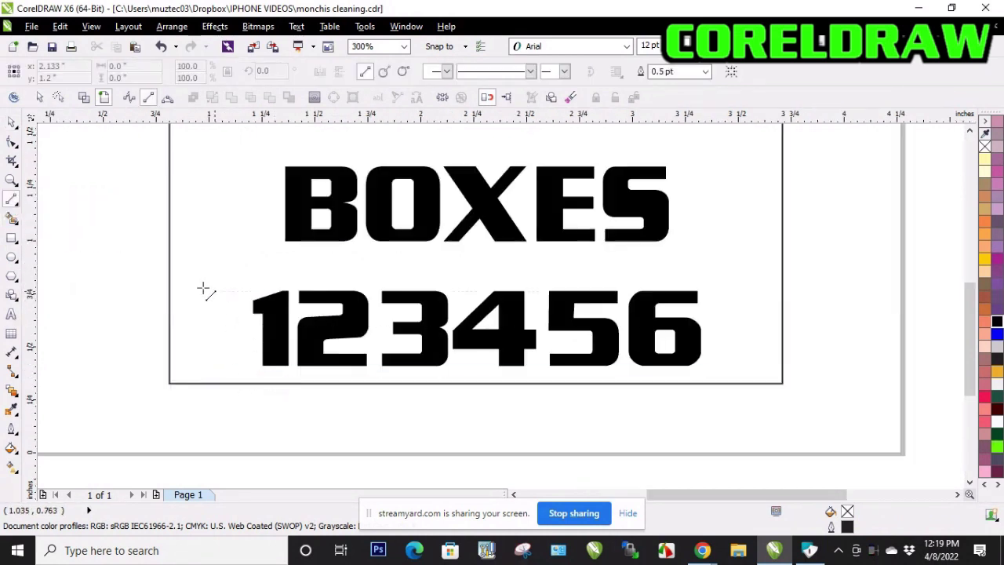
{"action": "left_click_drag", "start_coordinate": [171, 268], "coordinate": [783, 266]}
{"action": "scroll", "coordinate": [623, 325], "scroll_direction": "down", "scroll_amount": 2}
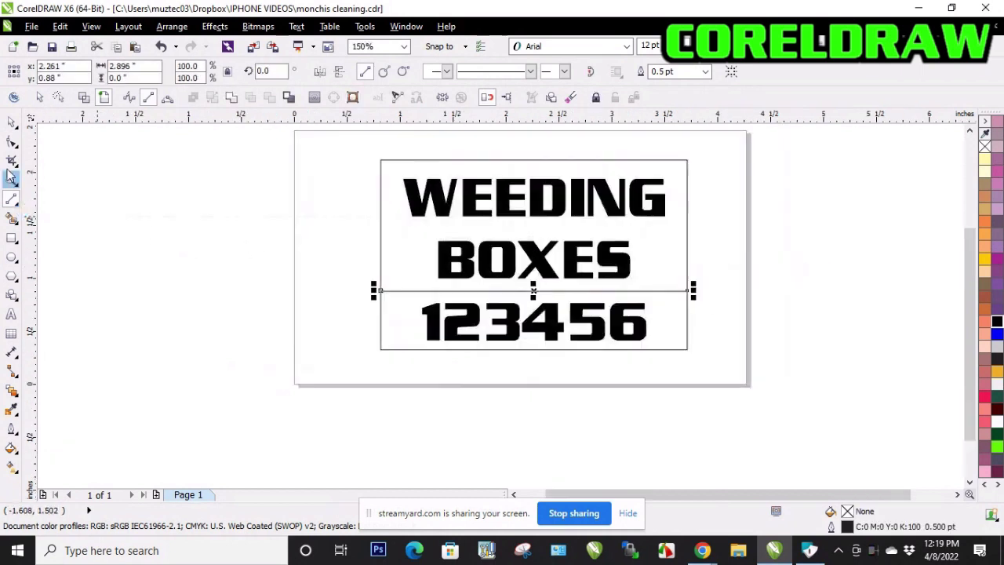
{"action": "left_click", "coordinate": [7, 125]}
{"action": "left_click", "coordinate": [99, 185]}
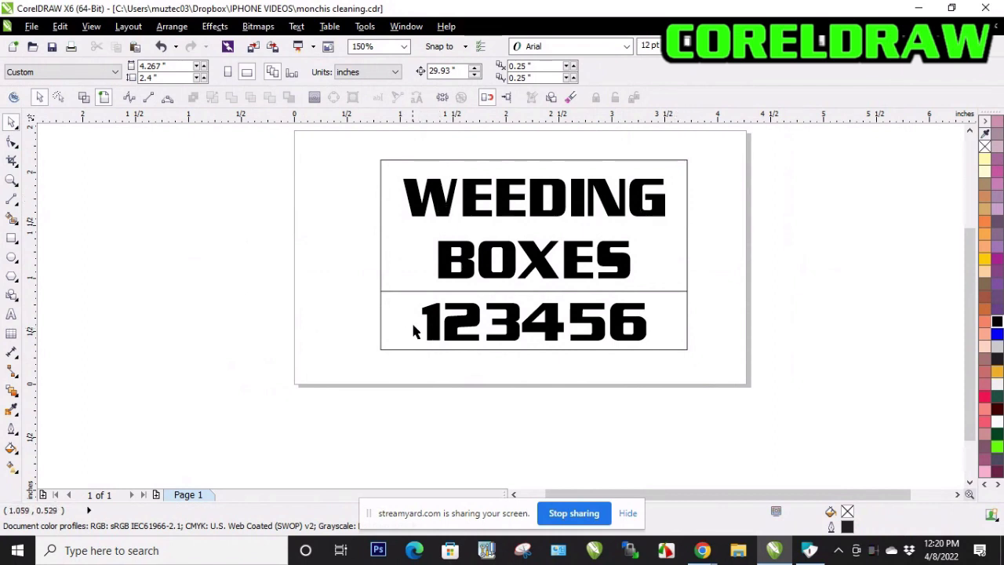
Delete the rectangle and the horizontal dividing line around the text, keeping only the lettering.
{"action": "mouse_move", "coordinate": [352, 139]}
{"action": "left_mouse_down"}
{"action": "mouse_move", "coordinate": [463, 284]}
{"action": "mouse_move", "coordinate": [802, 410]}
{"action": "left_mouse_up"}
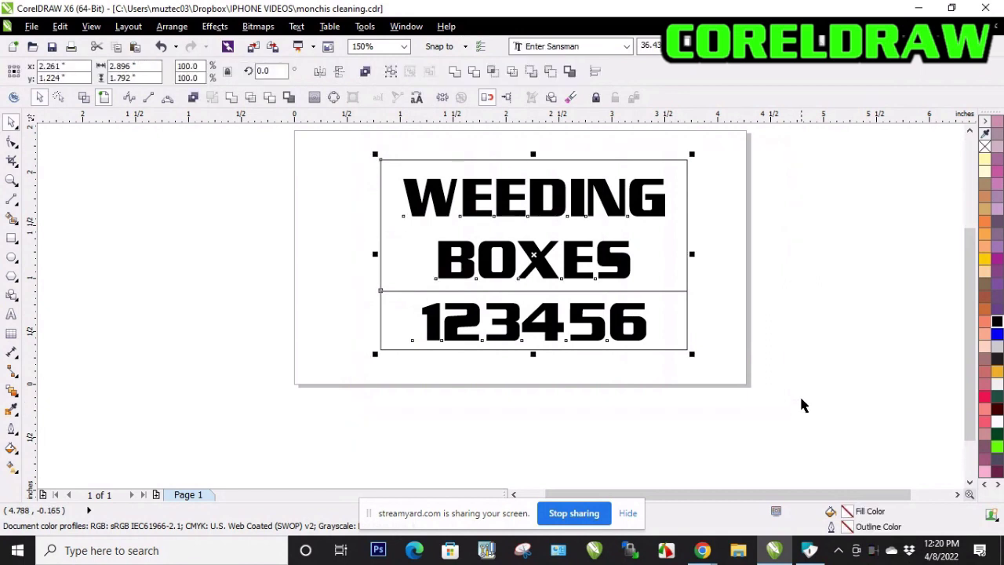
{"action": "left_click", "coordinate": [802, 405]}
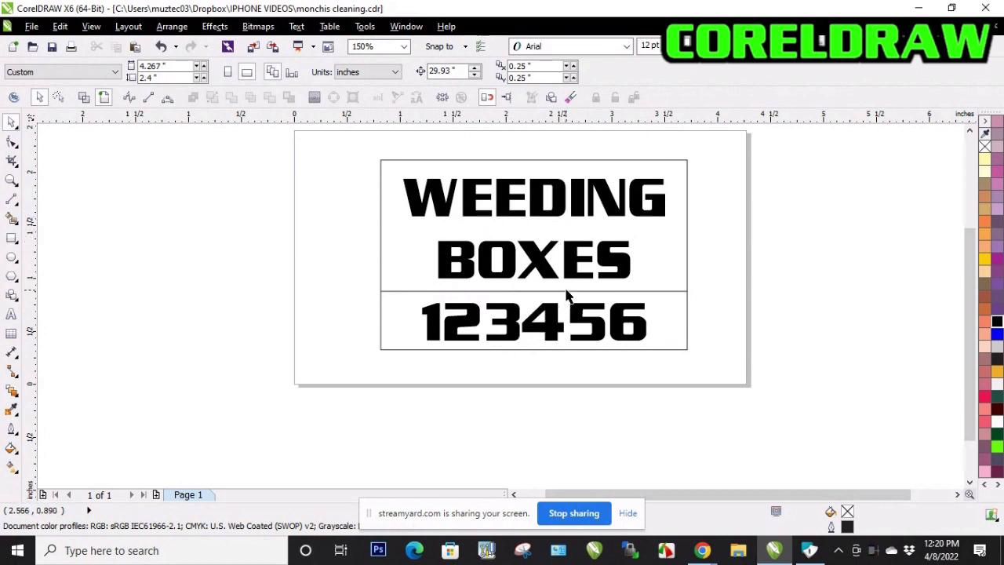
{"action": "left_click_drag", "start_coordinate": [569, 299], "coordinate": [598, 246]}
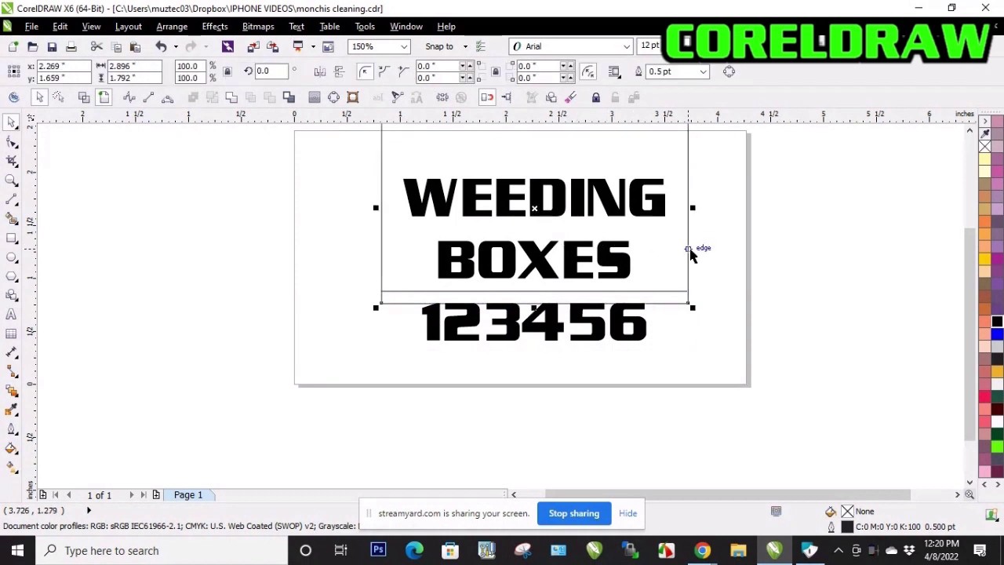
{"action": "key", "text": "Delete"}
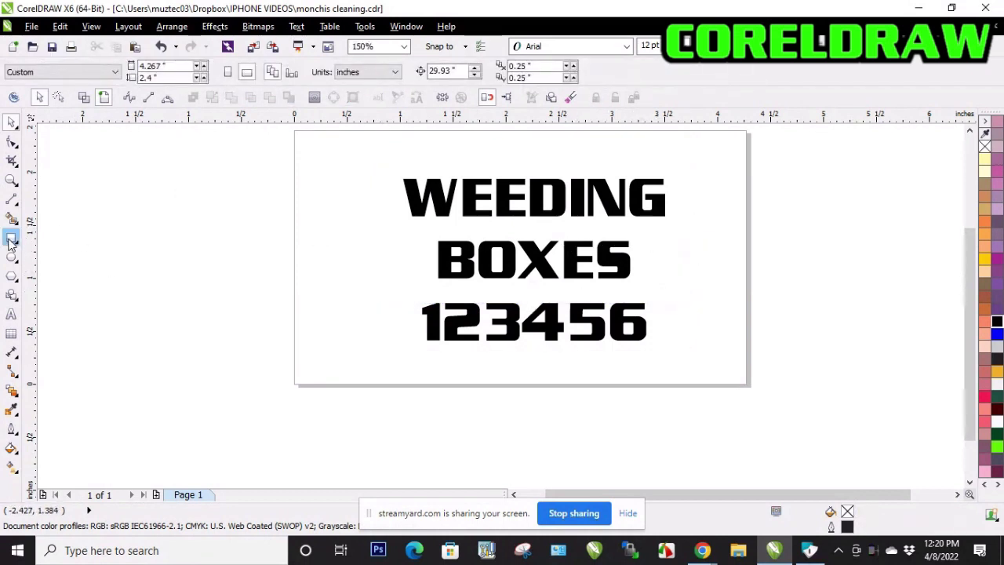
Draw a rectangle about 3.08 × 1.94 in around the text and divide it with a horizontal 2-point line between BOXES and 123456.
{"action": "left_click", "coordinate": [11, 238]}
{"action": "left_click_drag", "start_coordinate": [385, 158], "coordinate": [711, 364]}
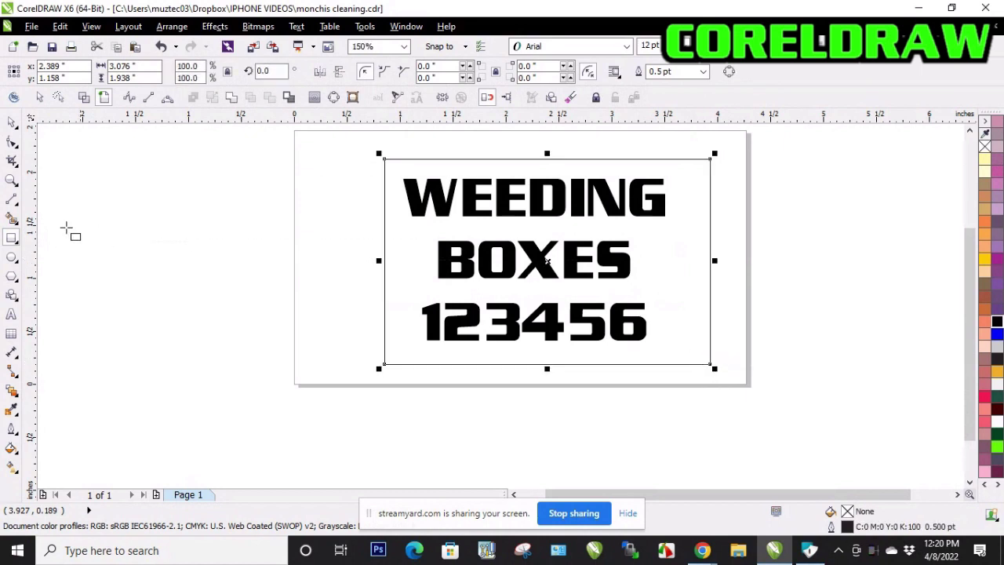
{"action": "left_click", "coordinate": [11, 201]}
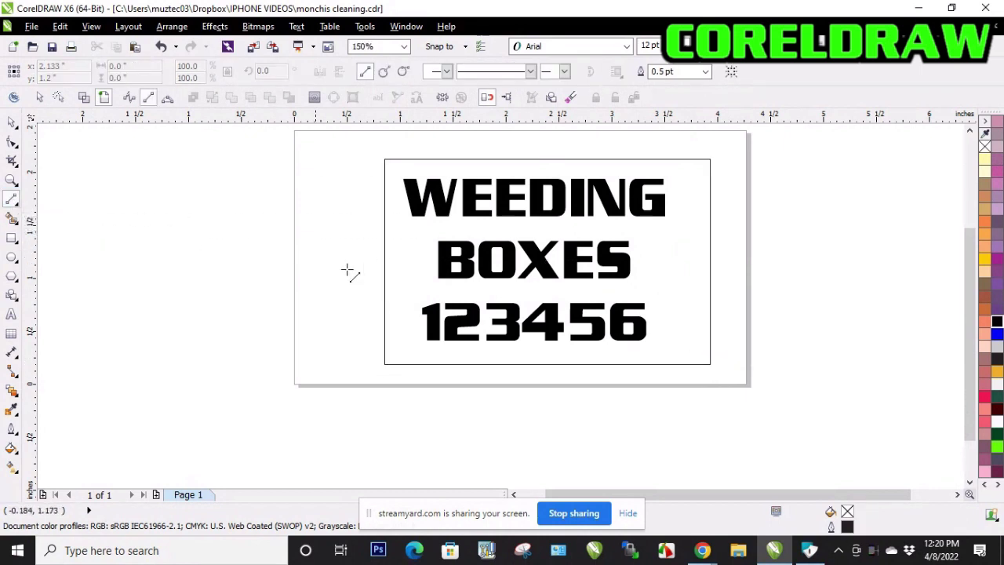
{"action": "left_click_drag", "start_coordinate": [385, 295], "coordinate": [709, 295]}
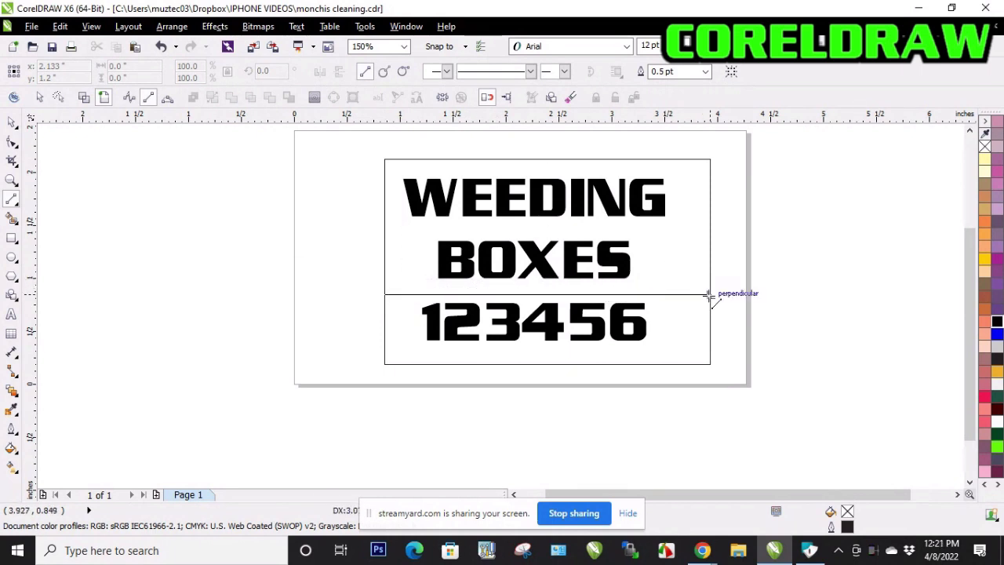
{"action": "left_click_drag", "start_coordinate": [709, 296], "coordinate": [709, 295]}
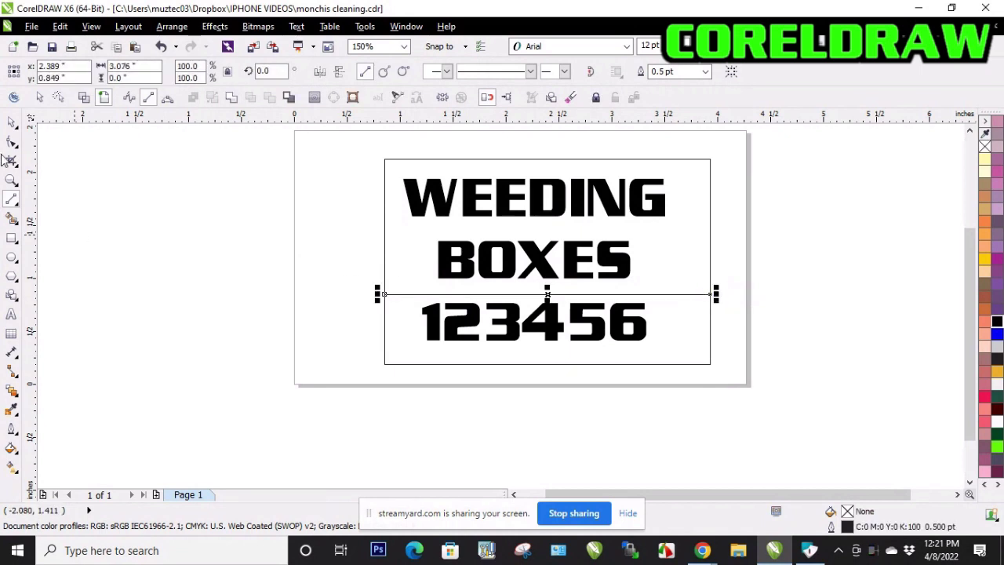
Try a vertical 2-point line about 1.28 in long beside the G of WEEDING, from the horizontal divider to the box's upper edge, and delete it.
{"action": "scroll", "coordinate": [605, 313], "scroll_direction": "up", "scroll_amount": 1}
{"action": "scroll", "coordinate": [547, 284], "scroll_direction": "down", "scroll_amount": 1}
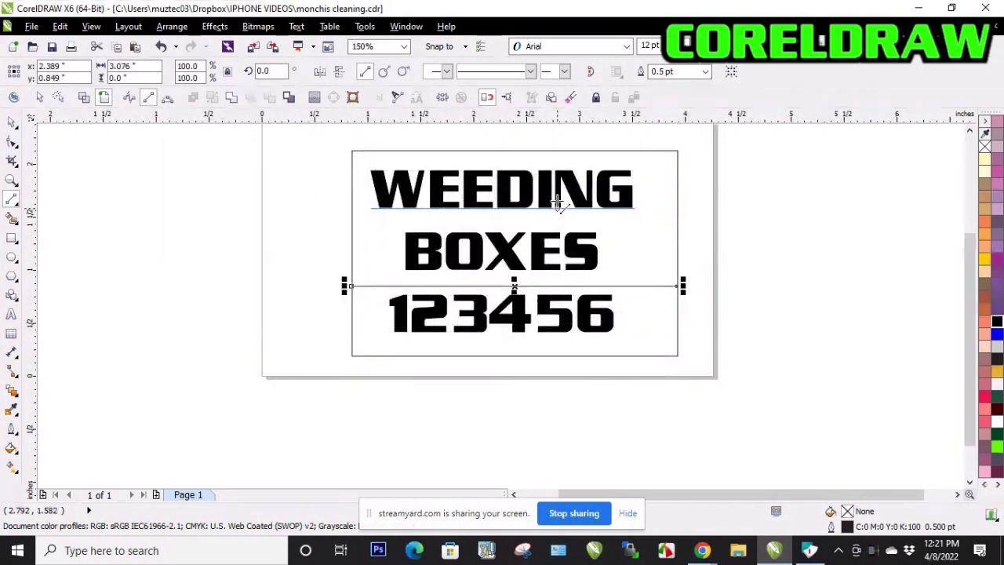
{"action": "scroll", "coordinate": [557, 197], "scroll_direction": "up", "scroll_amount": 1}
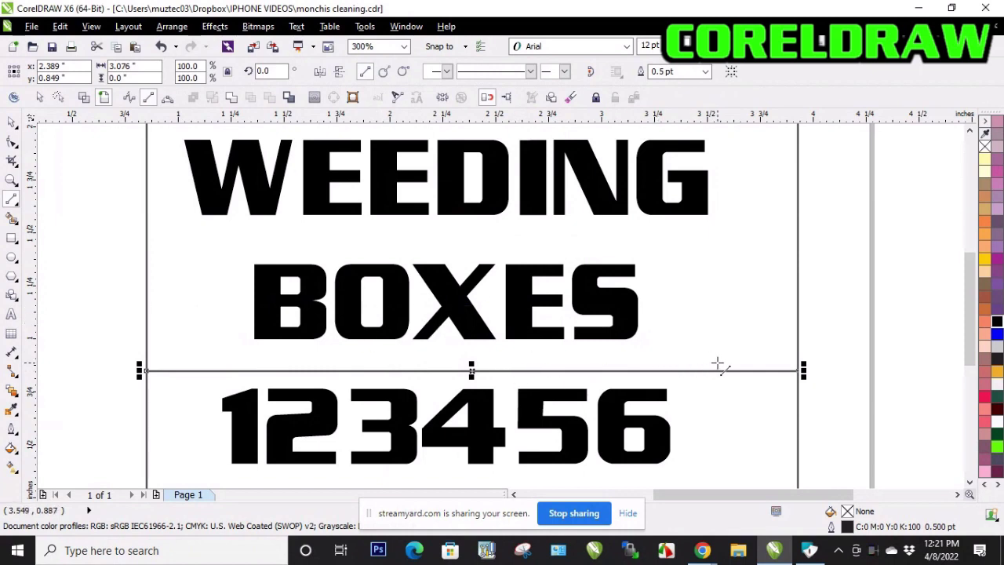
{"action": "scroll", "coordinate": [714, 426], "scroll_direction": "down", "scroll_amount": 1}
{"action": "left_click_drag", "start_coordinate": [666, 254], "coordinate": [667, 388]}
{"action": "scroll", "coordinate": [585, 310], "scroll_direction": "up", "scroll_amount": 1}
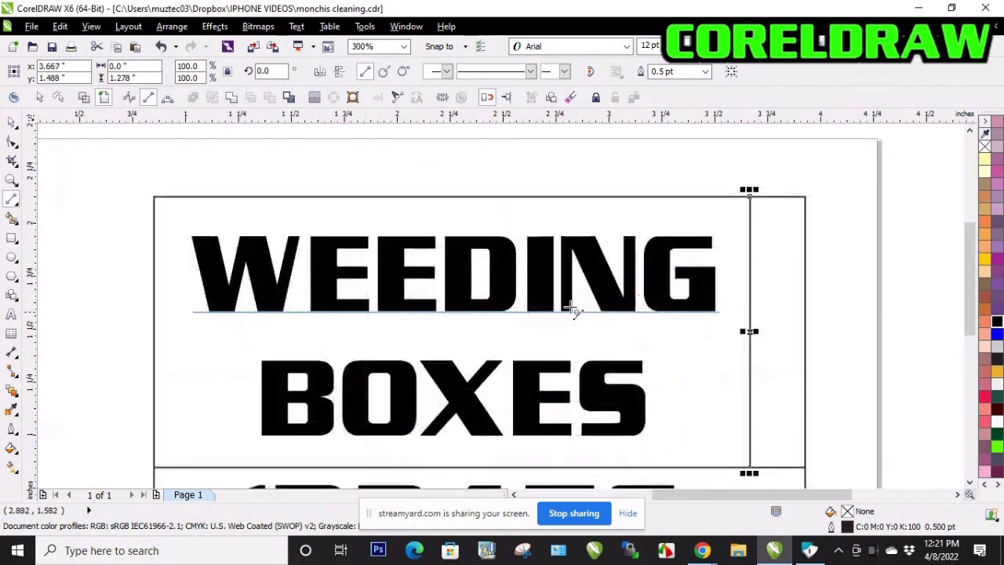
{"action": "key", "text": "Delete"}
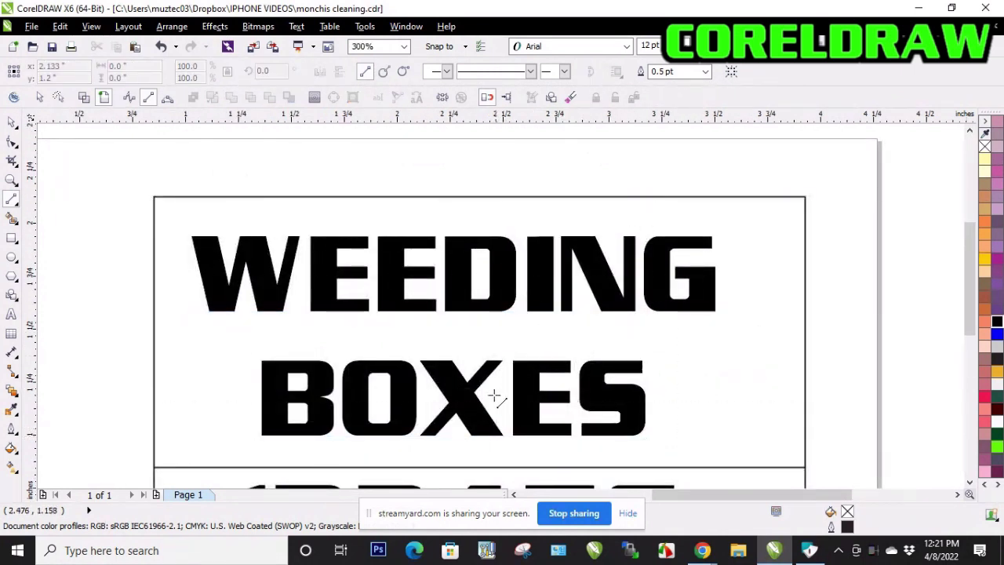
Start a Bézier line on the horizontal divider and run it up between the X and E of BOXES to just above the word.
{"action": "left_click", "coordinate": [10, 123]}
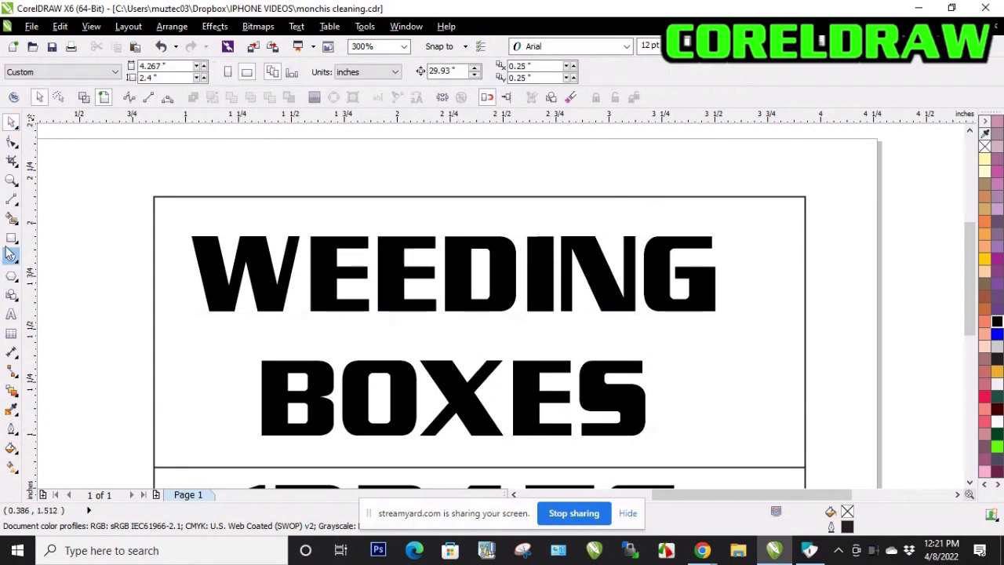
{"action": "left_click", "coordinate": [18, 206]}
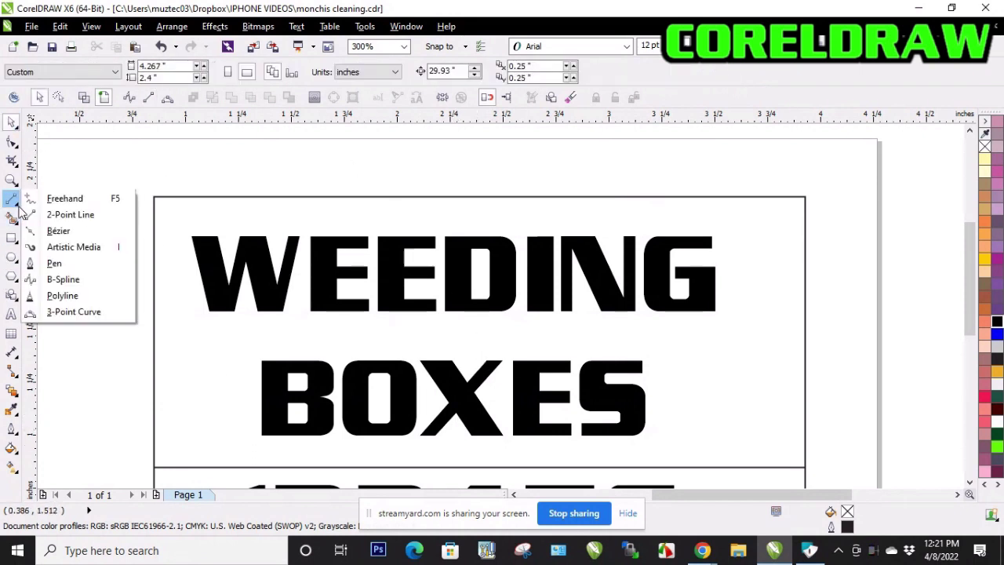
{"action": "left_click", "coordinate": [55, 232]}
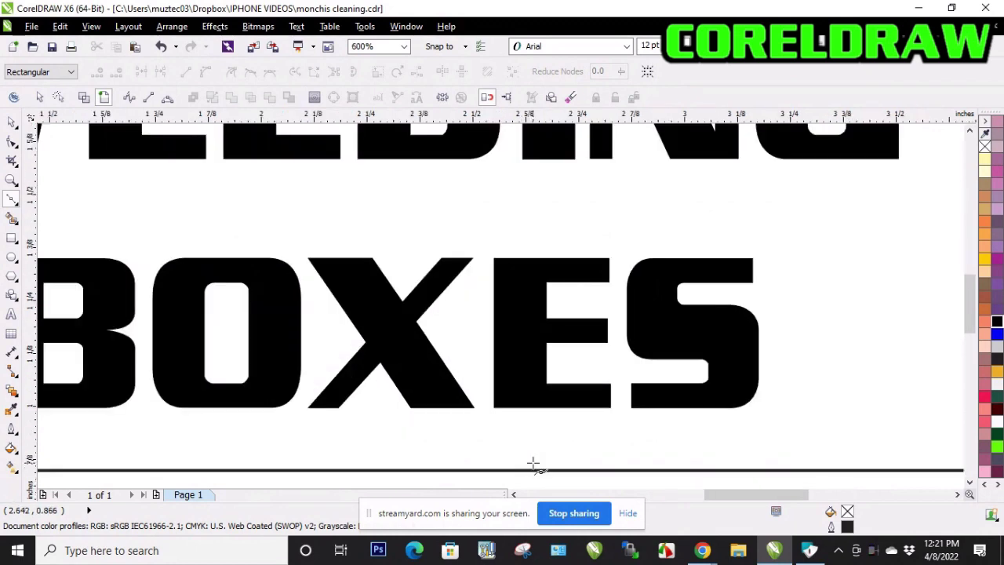
{"action": "scroll", "coordinate": [518, 468], "scroll_direction": "up", "scroll_amount": 2}
{"action": "scroll", "coordinate": [514, 470], "scroll_direction": "up", "scroll_amount": 2}
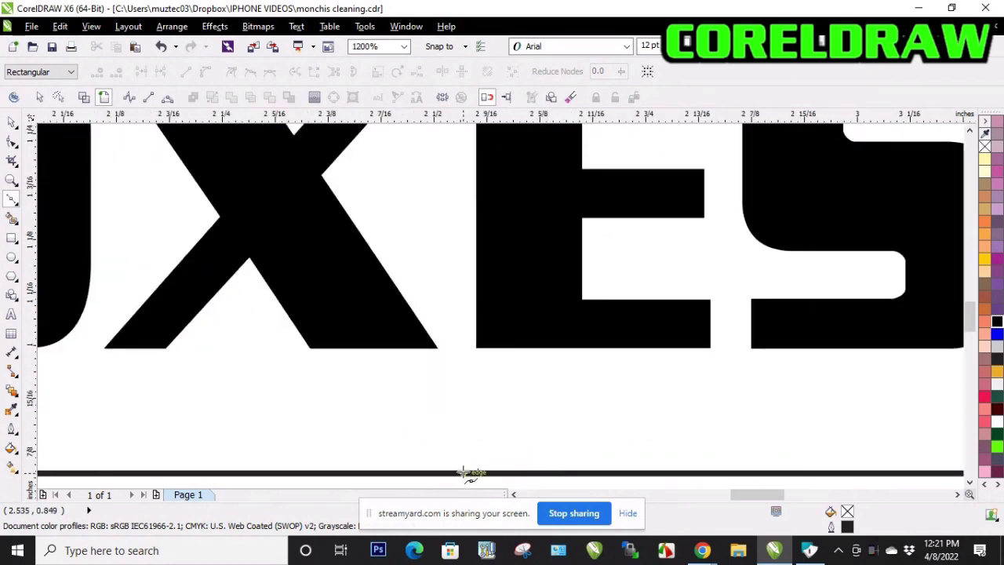
{"action": "scroll", "coordinate": [463, 471], "scroll_direction": "down", "scroll_amount": 2}
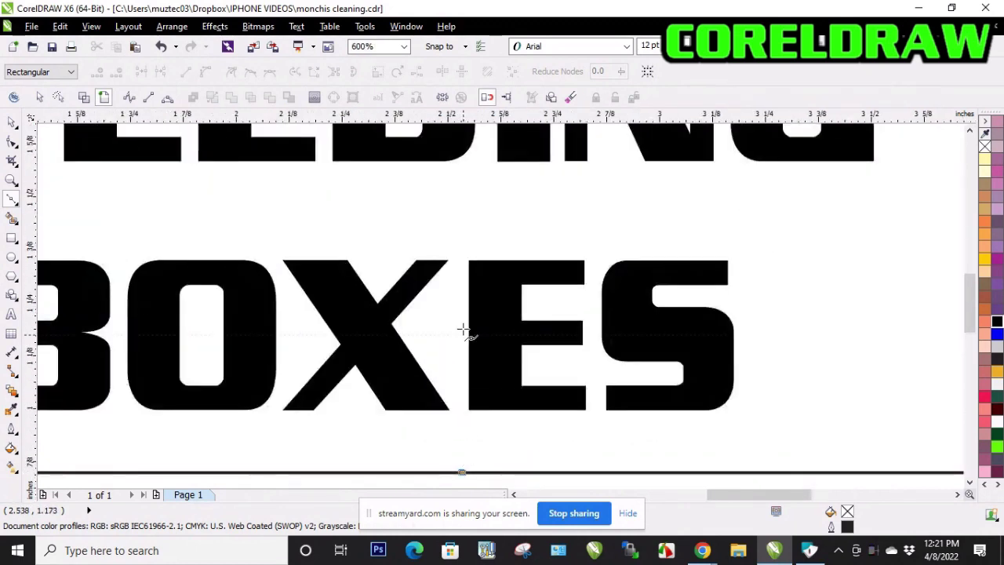
{"action": "left_click", "coordinate": [460, 213]}
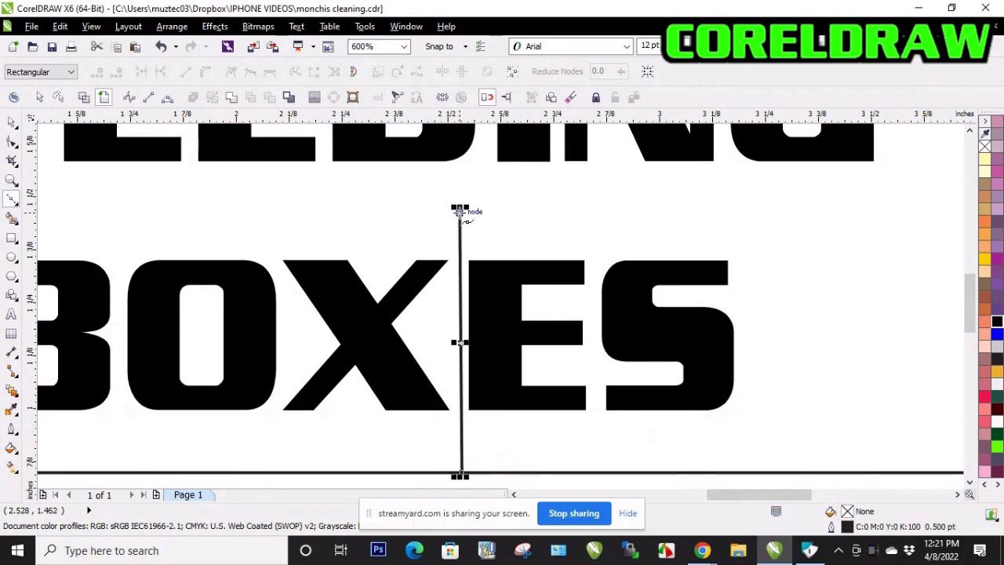
Continue the Bézier line between the D and I of WEEDING up to the box's upper edge, and finish it.
{"action": "scroll", "coordinate": [488, 138], "scroll_direction": "up", "scroll_amount": 2}
{"action": "left_click", "coordinate": [488, 139]}
{"action": "scroll", "coordinate": [459, 354], "scroll_direction": "down", "scroll_amount": 3}
{"action": "scroll", "coordinate": [463, 235], "scroll_direction": "up", "scroll_amount": 2}
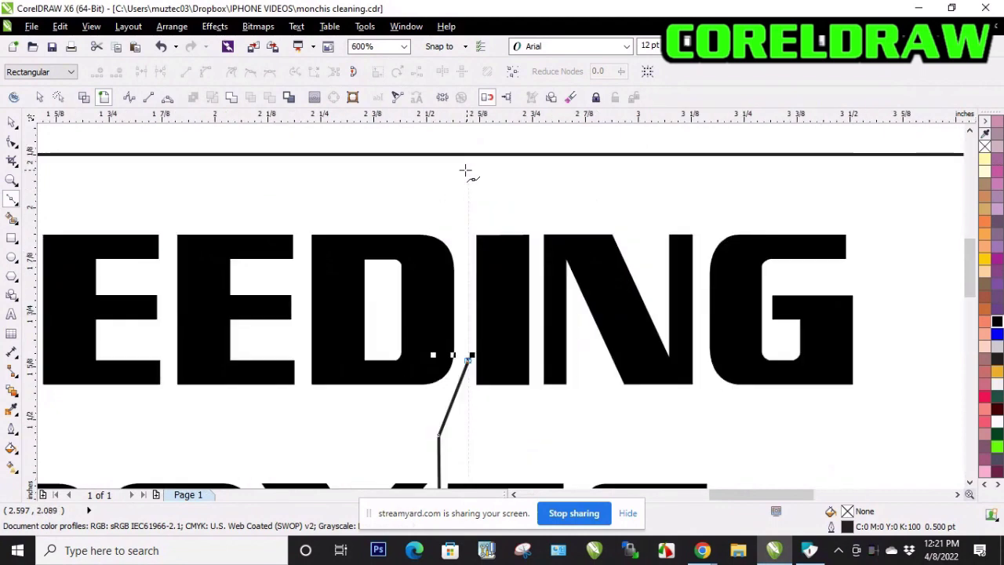
{"action": "left_click", "coordinate": [468, 154]}
{"action": "scroll", "coordinate": [543, 167], "scroll_direction": "down", "scroll_amount": 2}
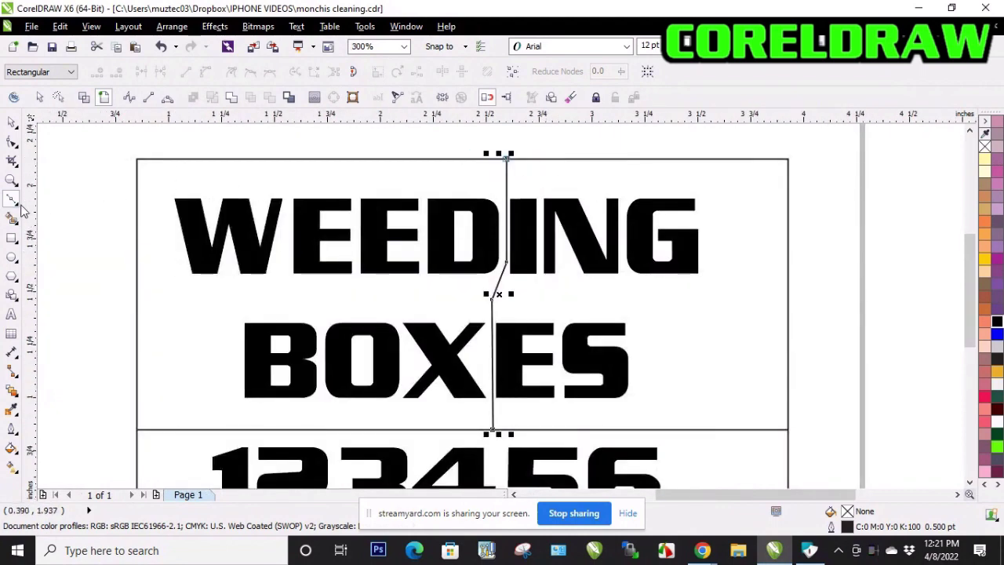
{"action": "left_click", "coordinate": [17, 206]}
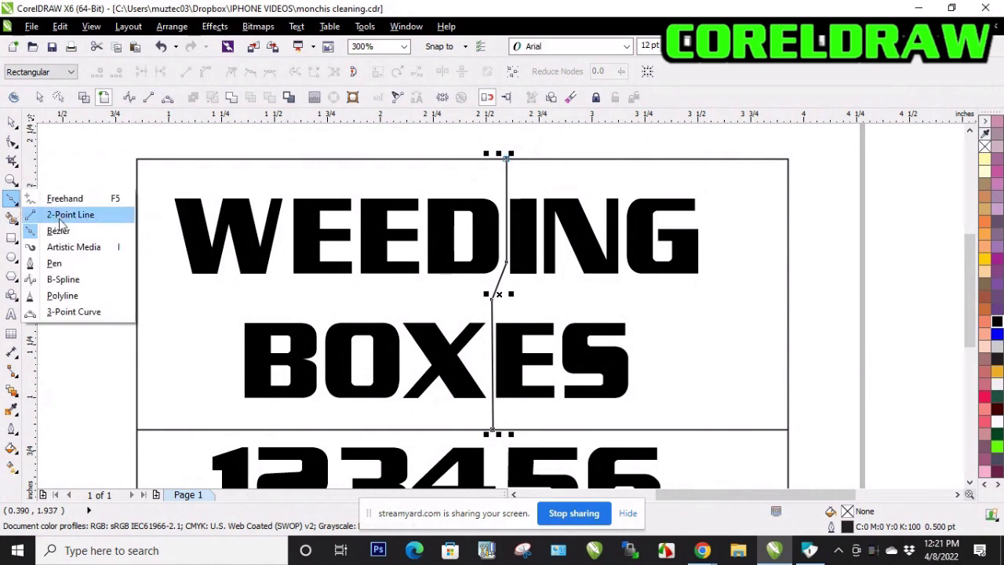
{"action": "left_click", "coordinate": [58, 231]}
{"action": "left_click", "coordinate": [11, 122]}
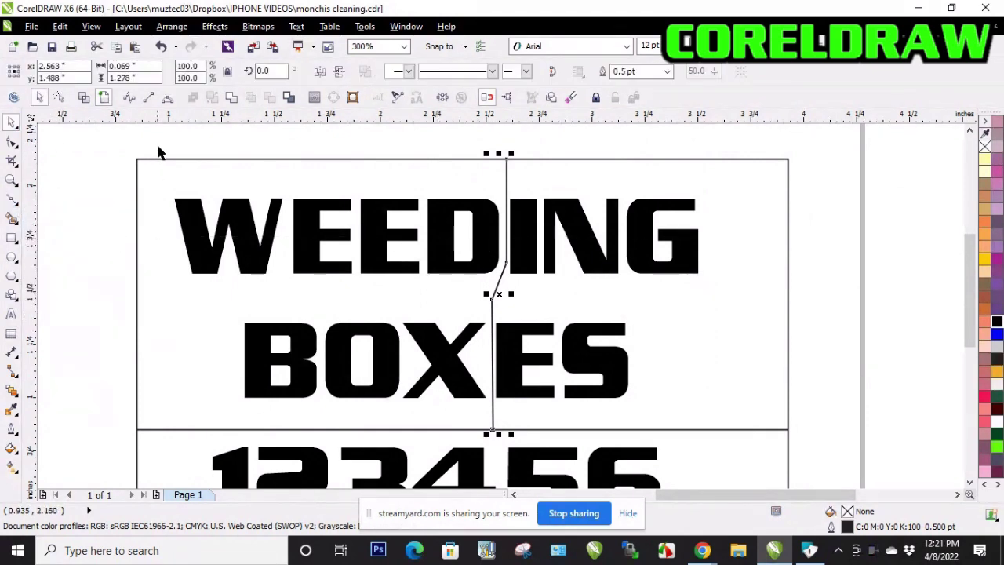
{"action": "left_click", "coordinate": [156, 155]}
{"action": "scroll", "coordinate": [416, 193], "scroll_direction": "down", "scroll_amount": 2}
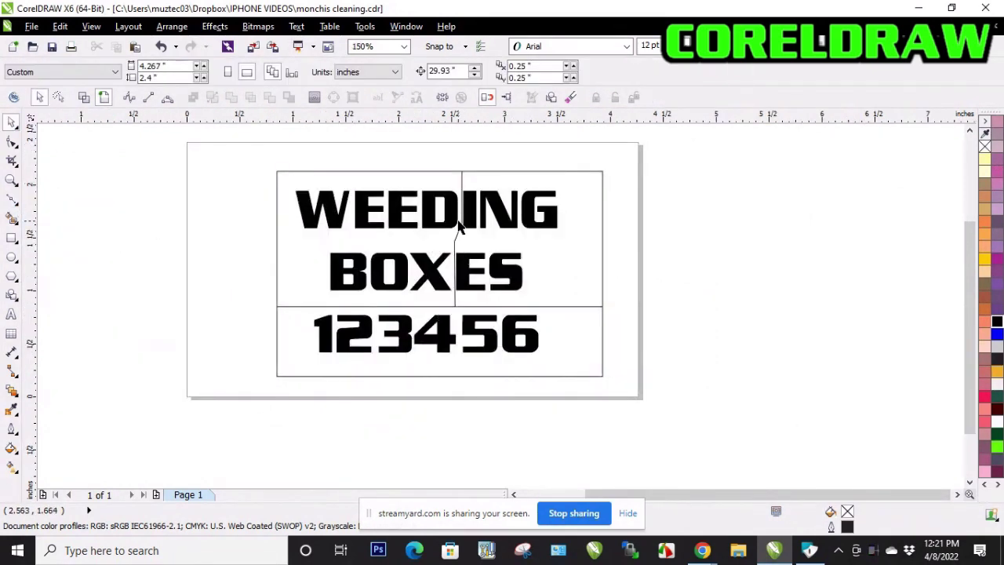
{"action": "scroll", "coordinate": [386, 227], "scroll_direction": "up", "scroll_amount": 2}
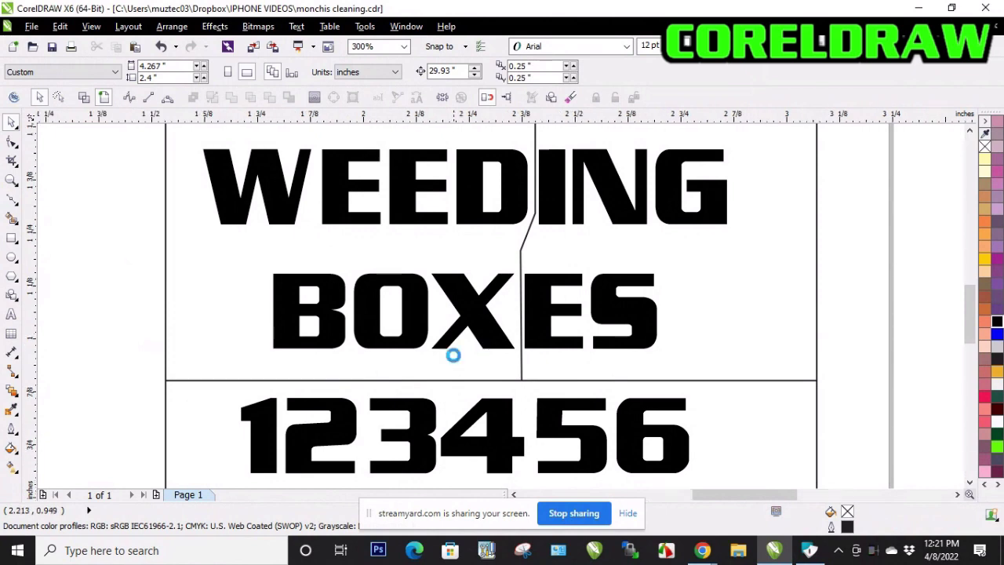
{"action": "scroll", "coordinate": [454, 357], "scroll_direction": "up", "scroll_amount": 2}
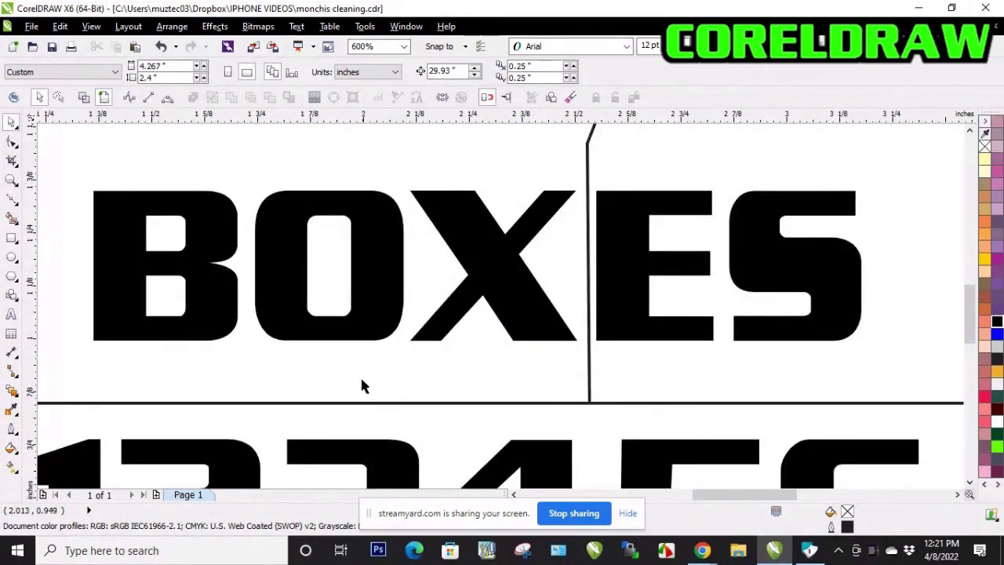
Start a second Bézier line on the horizontal divider and run it up between the O and X of BOXES to just above the word.
{"action": "left_click", "coordinate": [12, 200]}
{"action": "left_click", "coordinate": [12, 201]}
{"action": "left_click", "coordinate": [44, 233]}
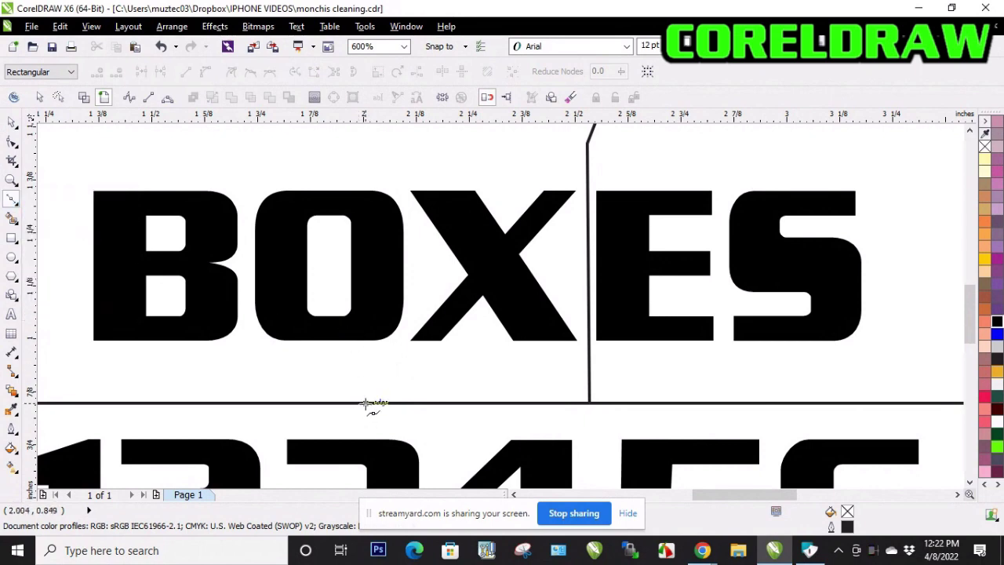
{"action": "scroll", "coordinate": [407, 299], "scroll_direction": "up", "scroll_amount": 1}
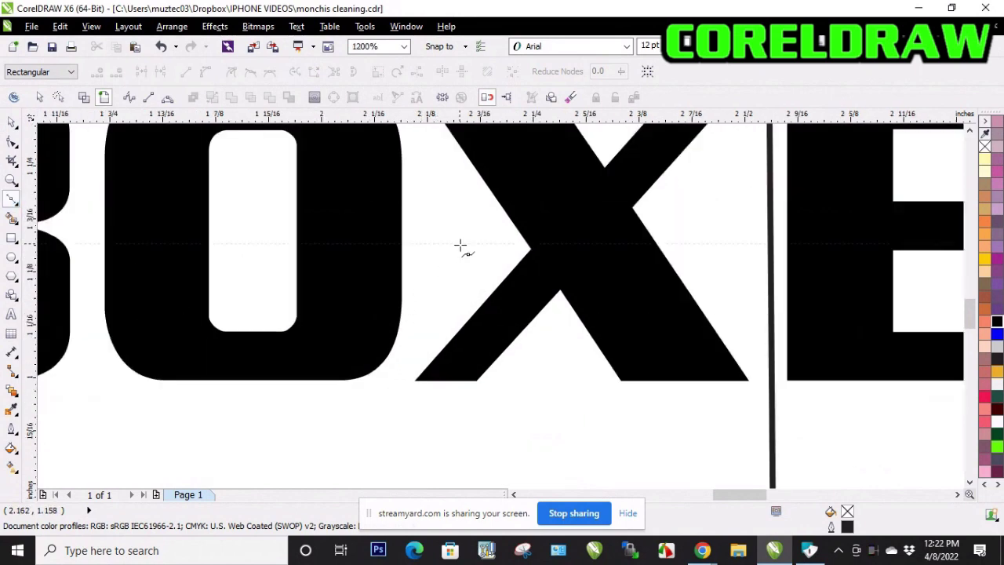
{"action": "left_click", "coordinate": [463, 244]}
{"action": "scroll", "coordinate": [430, 329], "scroll_direction": "down", "scroll_amount": 1}
{"action": "left_click", "coordinate": [394, 165]}
{"action": "scroll", "coordinate": [392, 320], "scroll_direction": "down", "scroll_amount": 1}
{"action": "scroll", "coordinate": [392, 173], "scroll_direction": "up", "scroll_amount": 1}
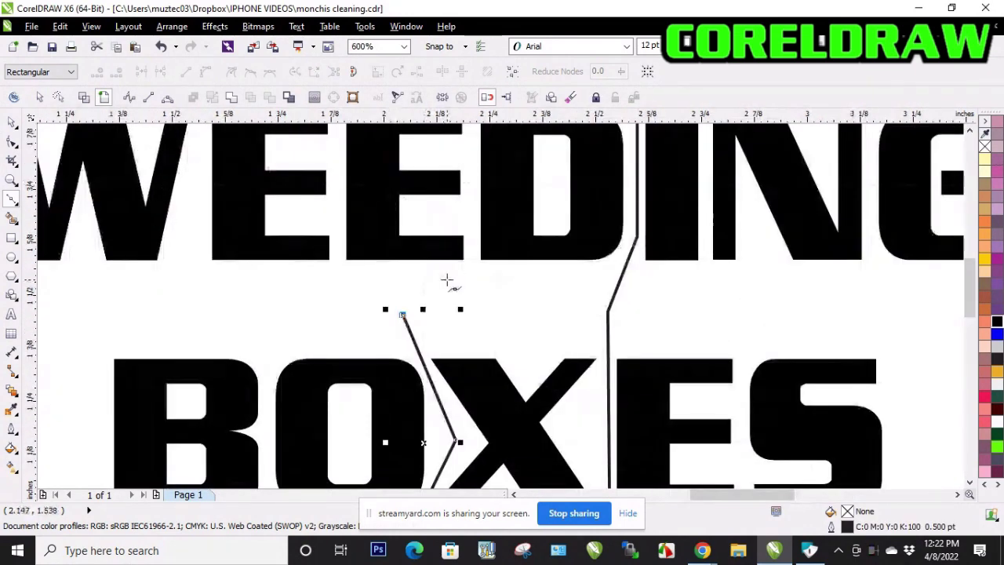
Continue the second Bézier line between the second E and the D of WEEDING up to the box's upper edge, and finish it.
{"action": "scroll", "coordinate": [446, 280], "scroll_direction": "up", "scroll_amount": 1}
{"action": "left_click", "coordinate": [475, 259]}
{"action": "scroll", "coordinate": [475, 259], "scroll_direction": "down", "scroll_amount": 1}
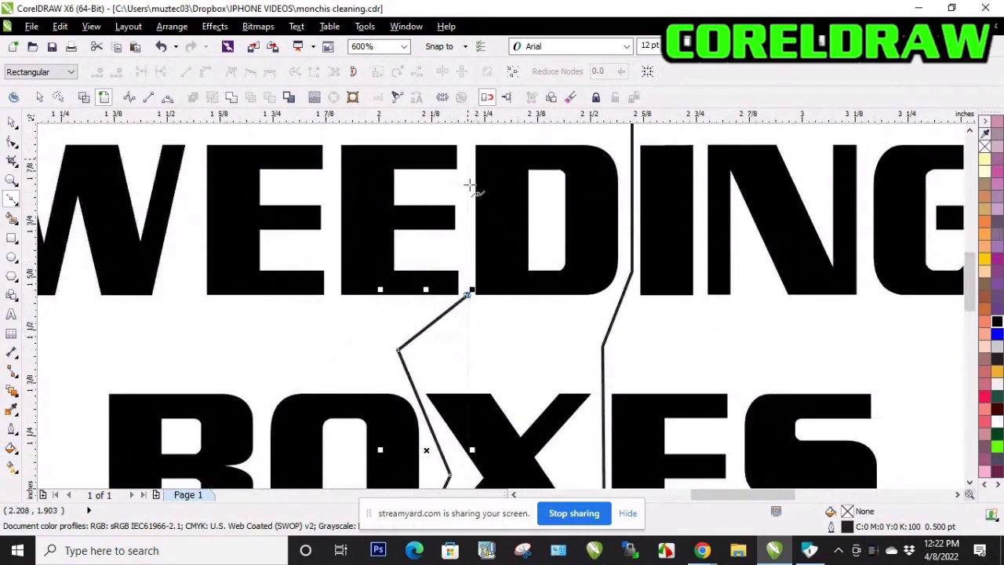
{"action": "scroll", "coordinate": [468, 165], "scroll_direction": "down", "scroll_amount": 1}
{"action": "scroll", "coordinate": [469, 162], "scroll_direction": "up", "scroll_amount": 1}
{"action": "left_click", "coordinate": [469, 157]}
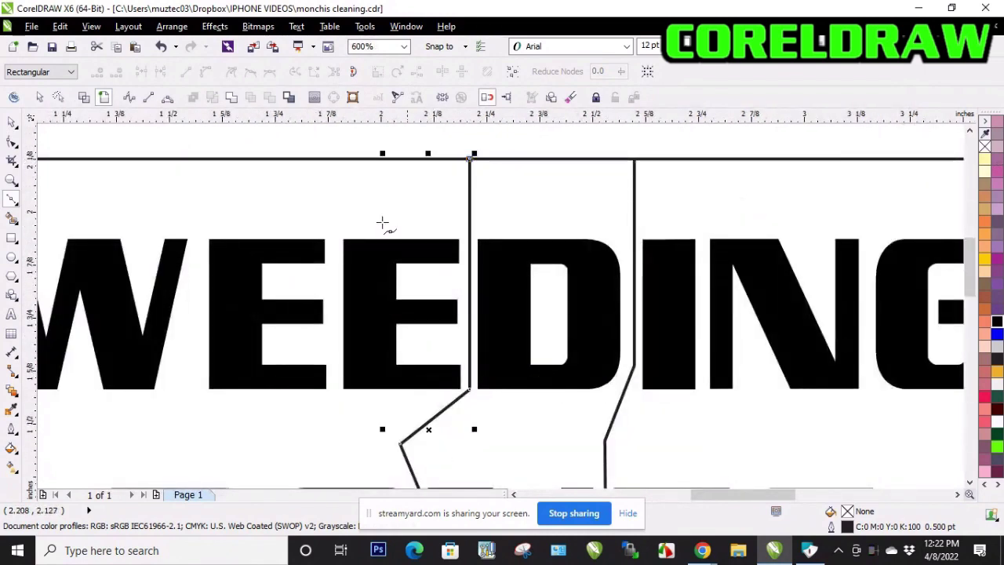
{"action": "left_click", "coordinate": [12, 121]}
{"action": "scroll", "coordinate": [594, 183], "scroll_direction": "down", "scroll_amount": 1}
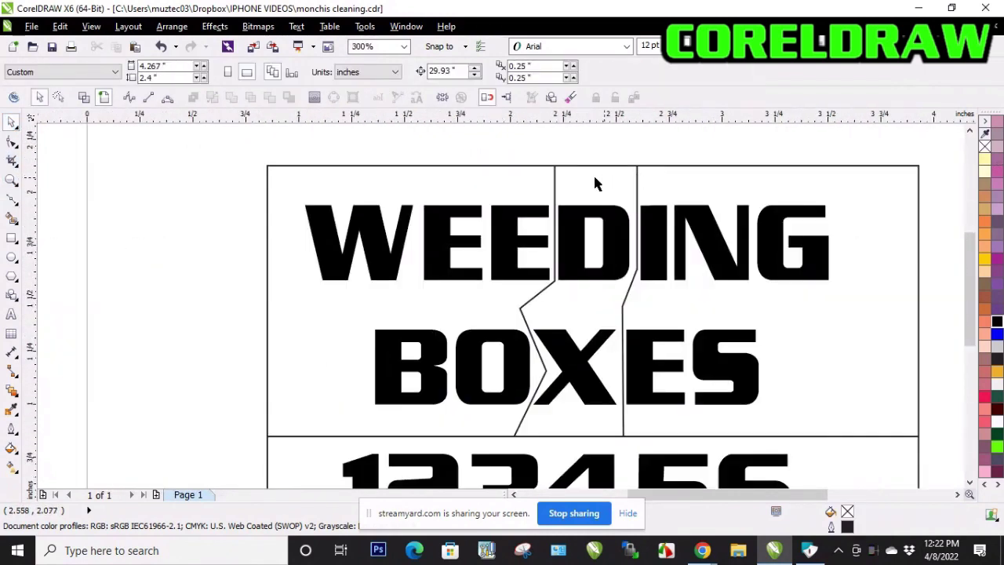
{"action": "scroll", "coordinate": [551, 369], "scroll_direction": "up", "scroll_amount": 1}
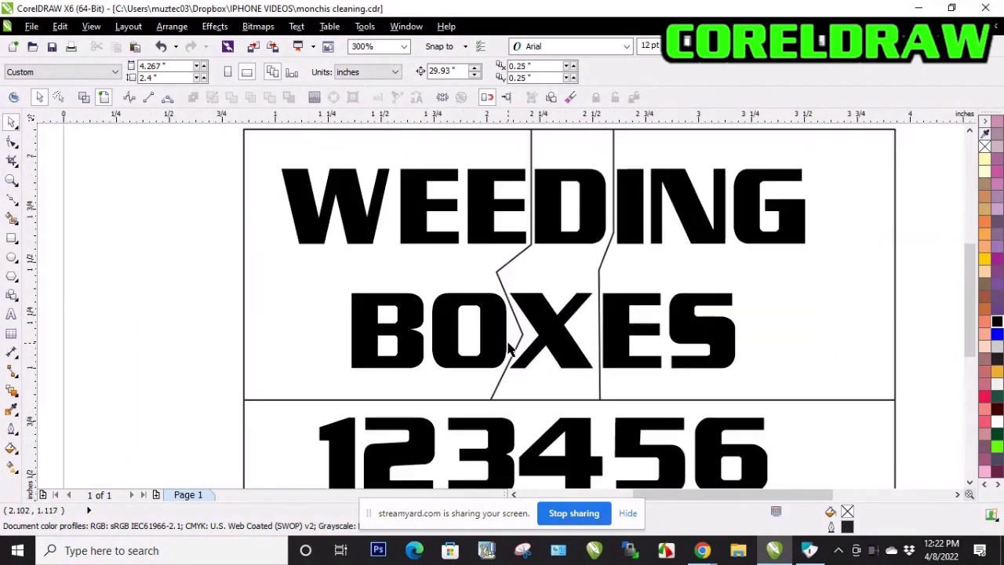
{"action": "scroll", "coordinate": [512, 350], "scroll_direction": "down", "scroll_amount": 1}
{"action": "scroll", "coordinate": [430, 249], "scroll_direction": "down", "scroll_amount": 1}
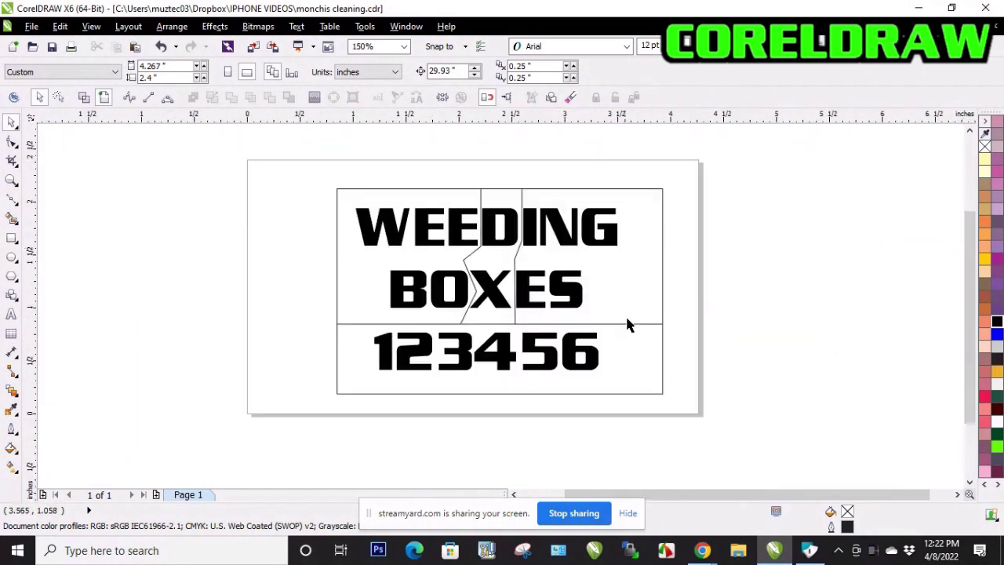
Select the lettering together with its weeding lines and delete the selection.
{"action": "left_click_drag", "start_coordinate": [269, 152], "coordinate": [323, 262]}
{"action": "left_click_drag", "start_coordinate": [311, 209], "coordinate": [753, 429]}
{"action": "key", "text": "Delete"}
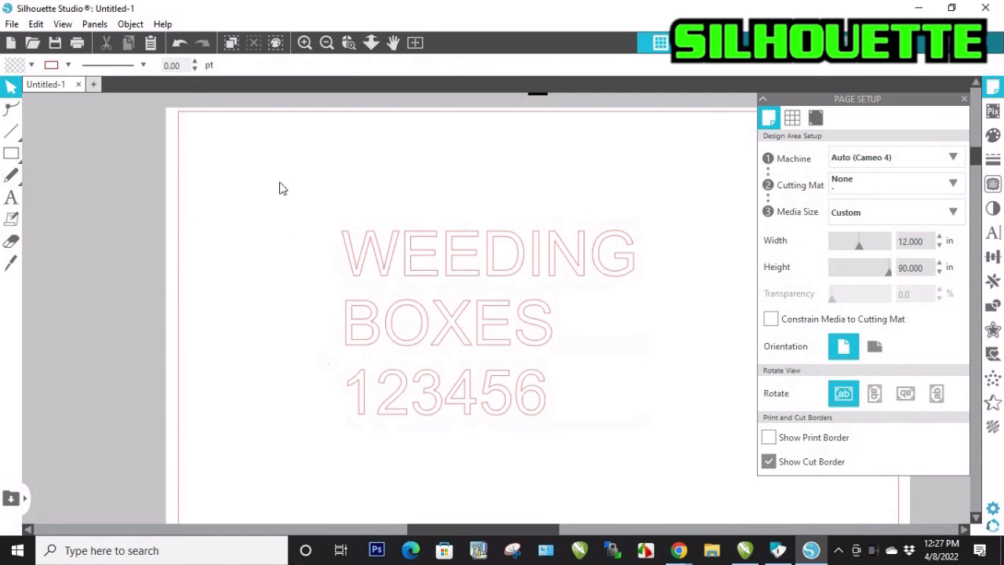
In Silhouette Studio, draw a rectangle about 5.6 × 3.44 in around the WEEDING BOXES 123456 text.
{"action": "left_click_drag", "start_coordinate": [280, 180], "coordinate": [631, 397]}
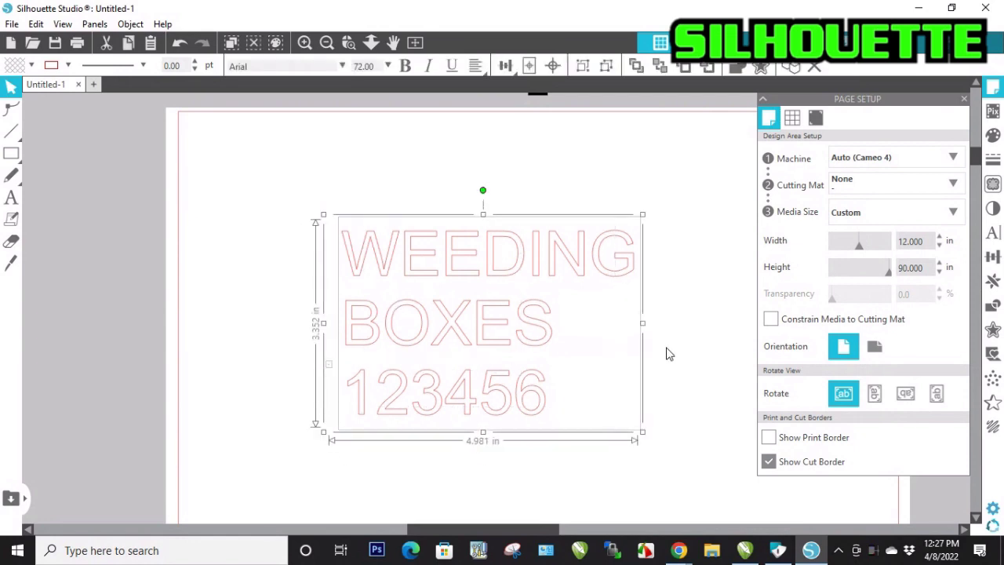
{"action": "left_click", "coordinate": [671, 348]}
{"action": "mouse_move", "coordinate": [11, 156]}
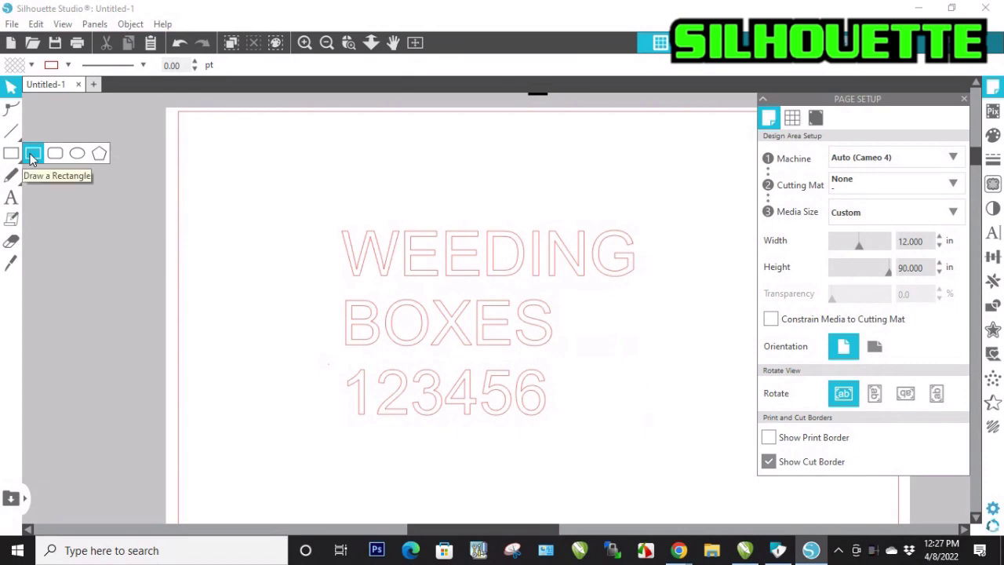
{"action": "left_click", "coordinate": [32, 158]}
{"action": "mouse_move", "coordinate": [317, 218]}
{"action": "left_mouse_down"}
{"action": "mouse_move", "coordinate": [357, 281]}
{"action": "mouse_move", "coordinate": [497, 385]}
{"action": "mouse_move", "coordinate": [688, 431]}
{"action": "mouse_move", "coordinate": [663, 431]}
{"action": "left_mouse_up"}
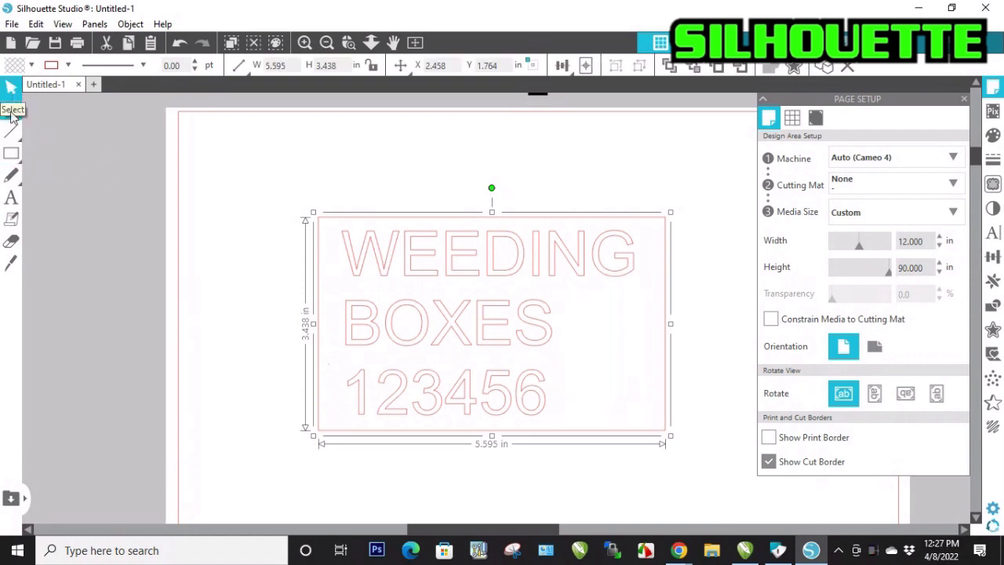
Draw a horizontal line about 5.57 in long across the box between WEEDING and BOXES.
{"action": "left_click", "coordinate": [10, 132]}
{"action": "left_click", "coordinate": [11, 133]}
{"action": "left_click", "coordinate": [11, 133]}
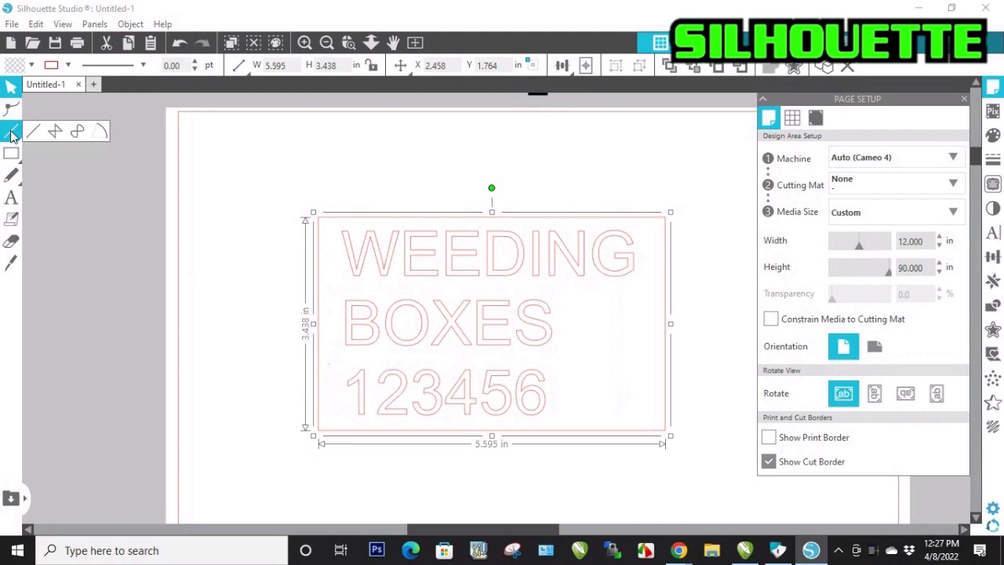
{"action": "left_click", "coordinate": [57, 135]}
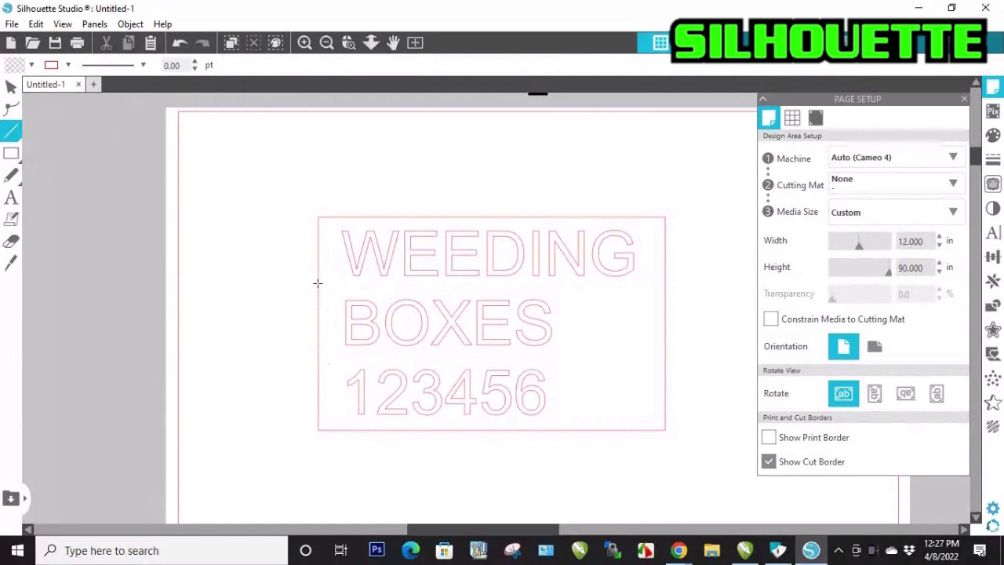
{"action": "left_click", "coordinate": [318, 282]}
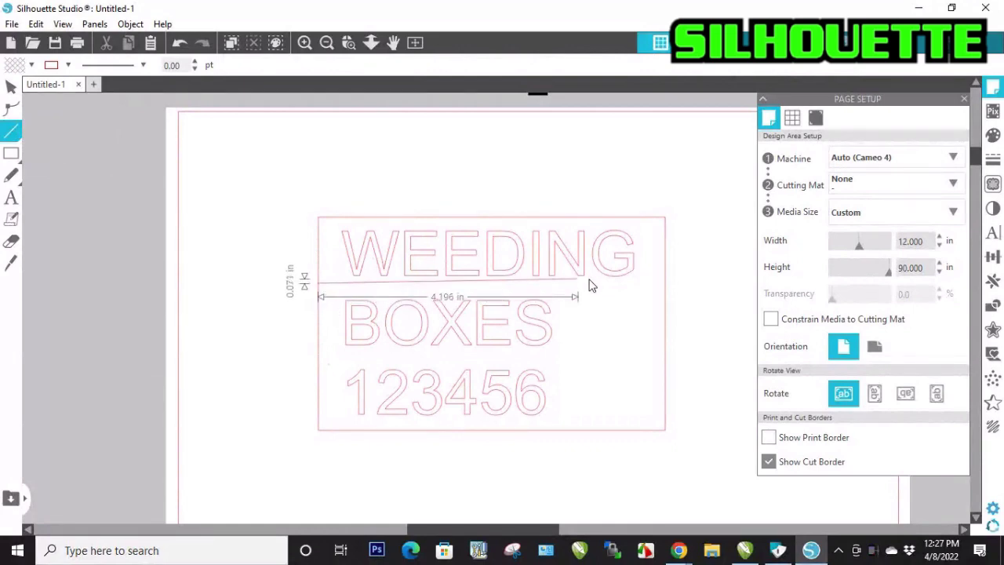
{"action": "left_click", "coordinate": [663, 288]}
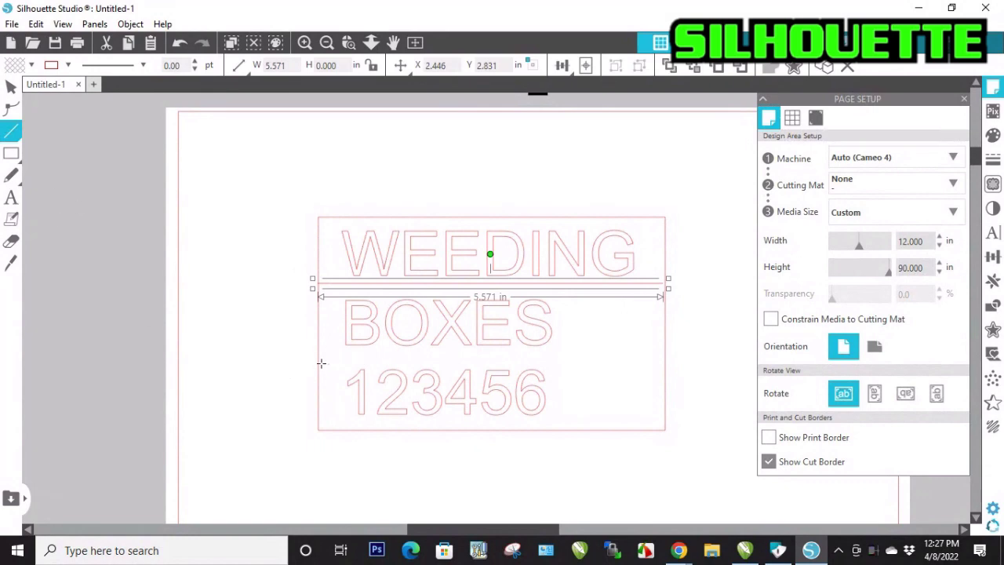
Draw a second dividing line about 5.6 in long across the box between BOXES and 123456, and deselect it.
{"action": "left_click", "coordinate": [319, 364]}
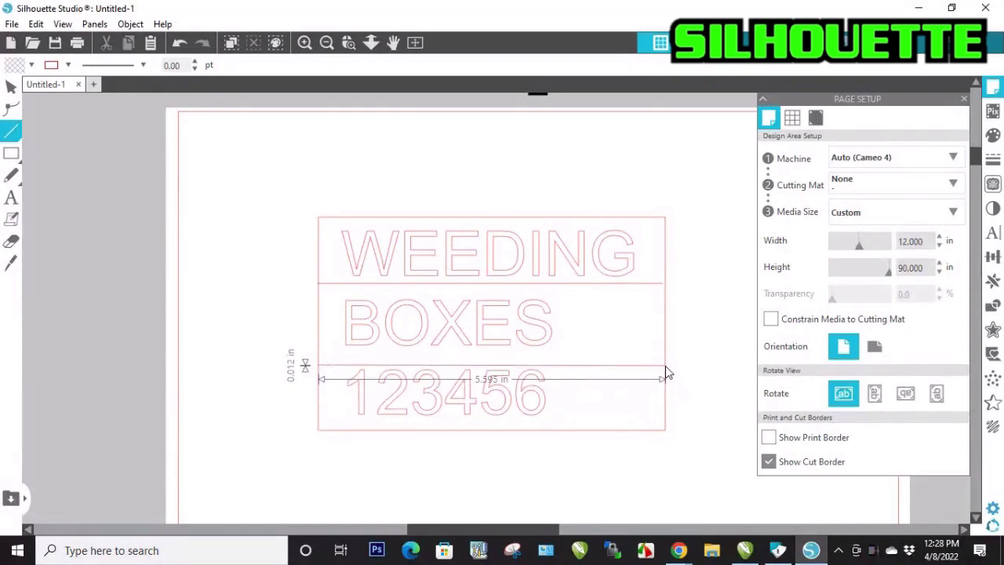
{"action": "left_click", "coordinate": [665, 366]}
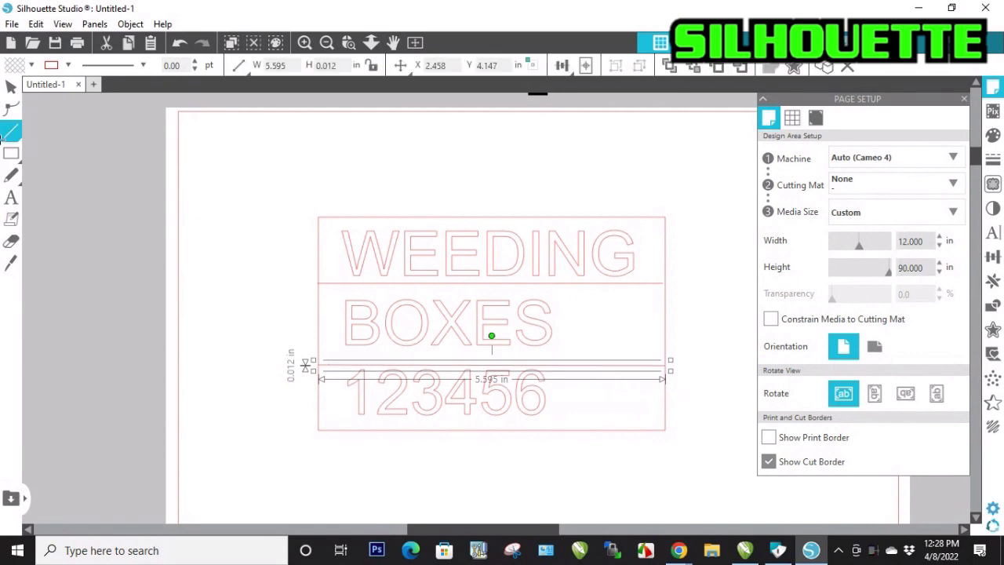
{"action": "left_click", "coordinate": [10, 94]}
{"action": "left_click", "coordinate": [225, 156]}
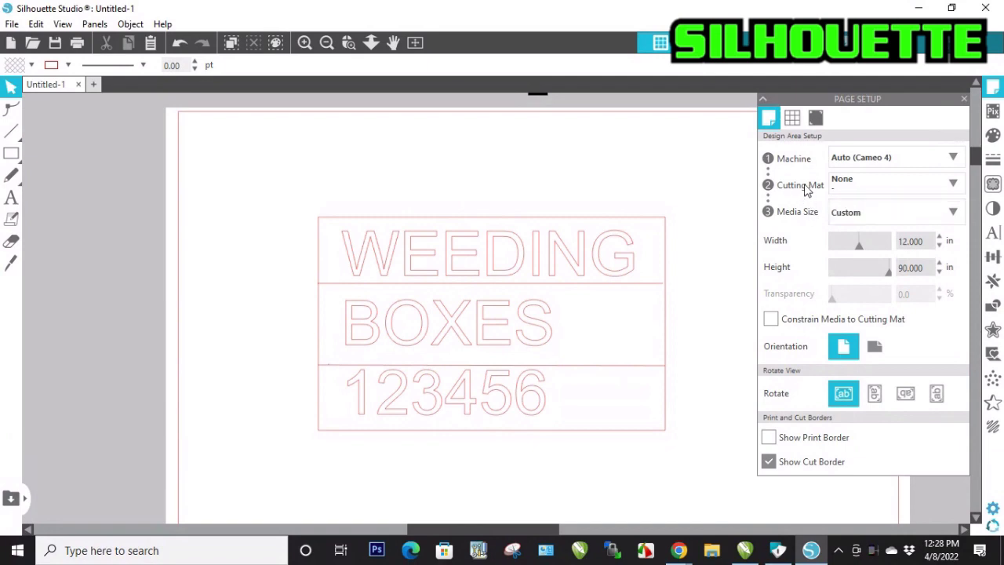
Keep the cutting mat at None and set the media size to 12x24.
{"action": "left_click", "coordinate": [953, 190]}
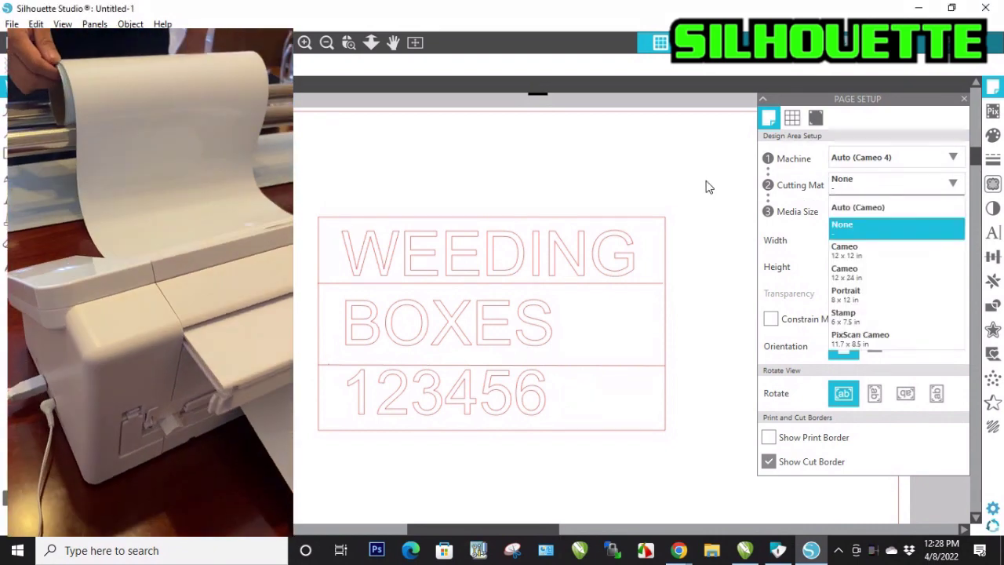
{"action": "left_click", "coordinate": [706, 186]}
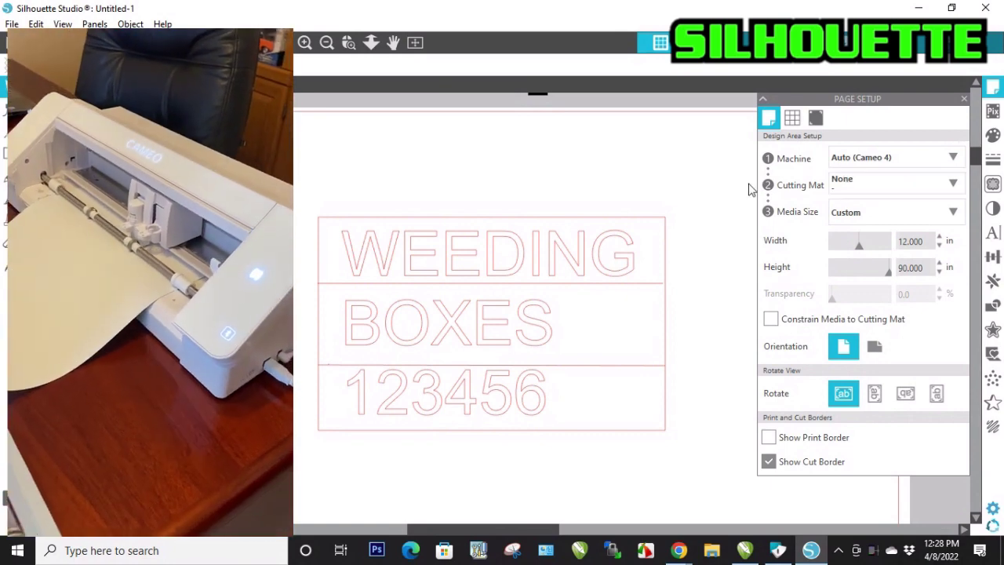
{"action": "left_click", "coordinate": [871, 213]}
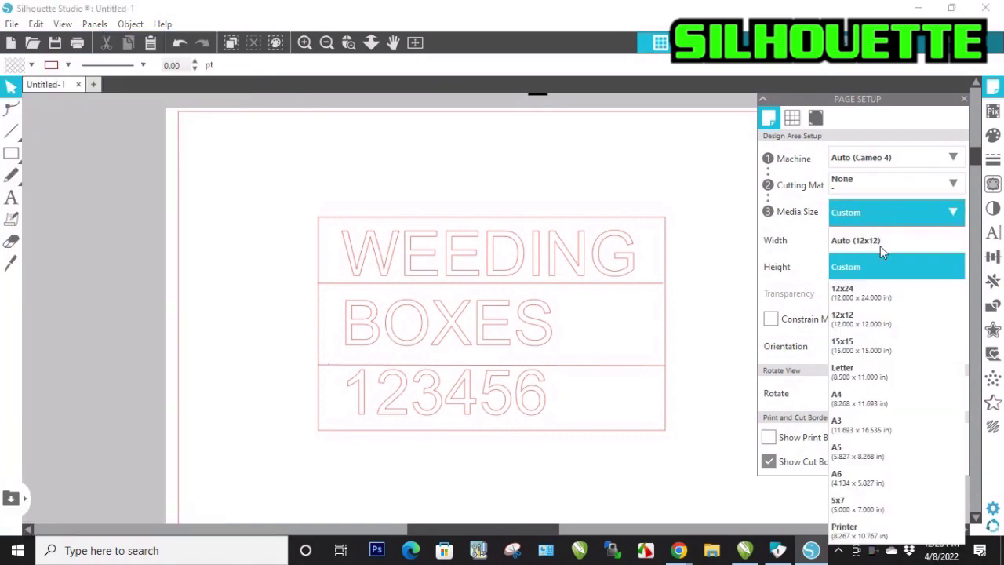
{"action": "left_click", "coordinate": [879, 305]}
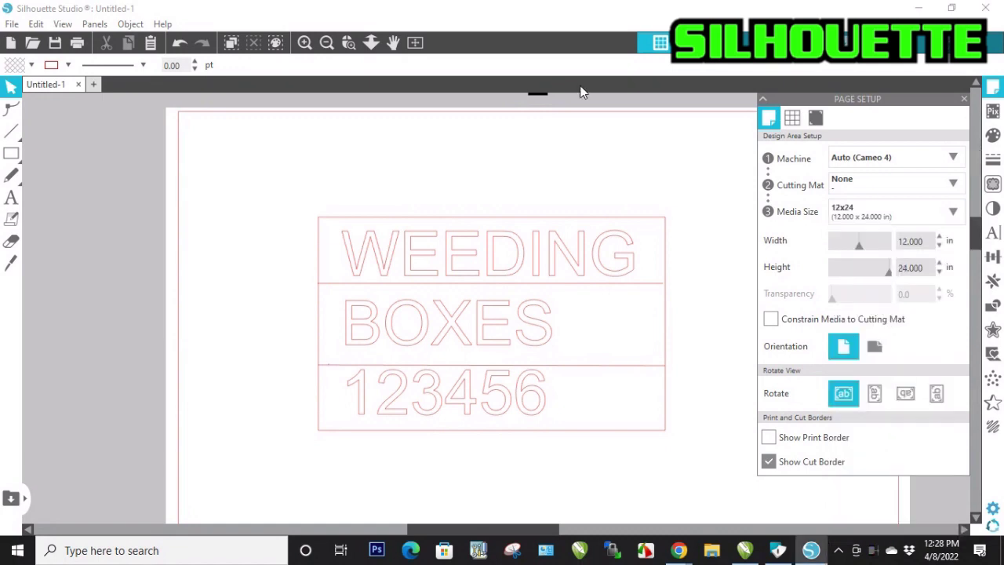
{"action": "left_click", "coordinate": [326, 43]}
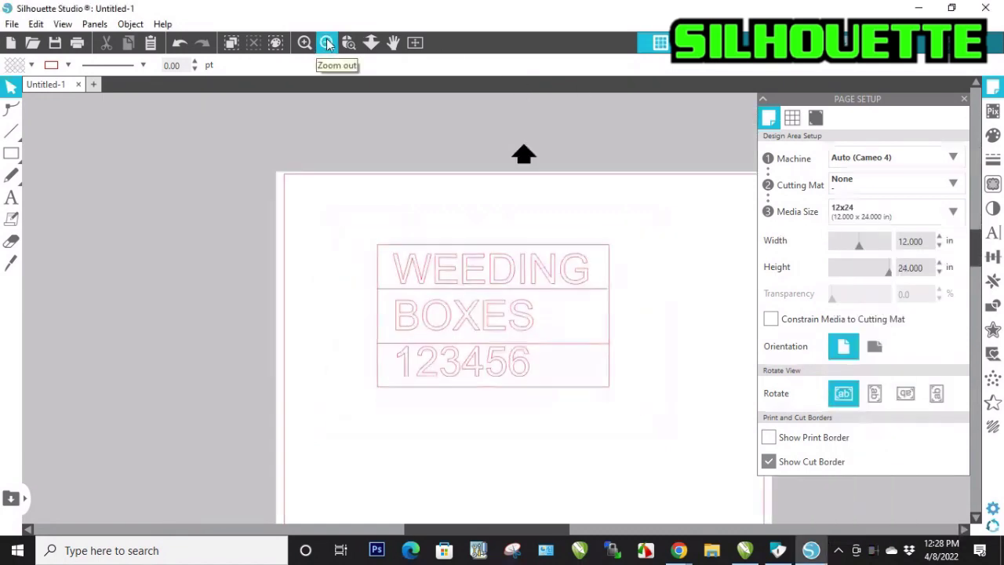
{"action": "scroll", "coordinate": [980, 268], "scroll_direction": "down", "scroll_amount": 1}
{"action": "mouse_move", "coordinate": [980, 267]}
{"action": "left_mouse_down"}
{"action": "mouse_move", "coordinate": [980, 298]}
{"action": "mouse_move", "coordinate": [980, 267]}
{"action": "left_mouse_up"}
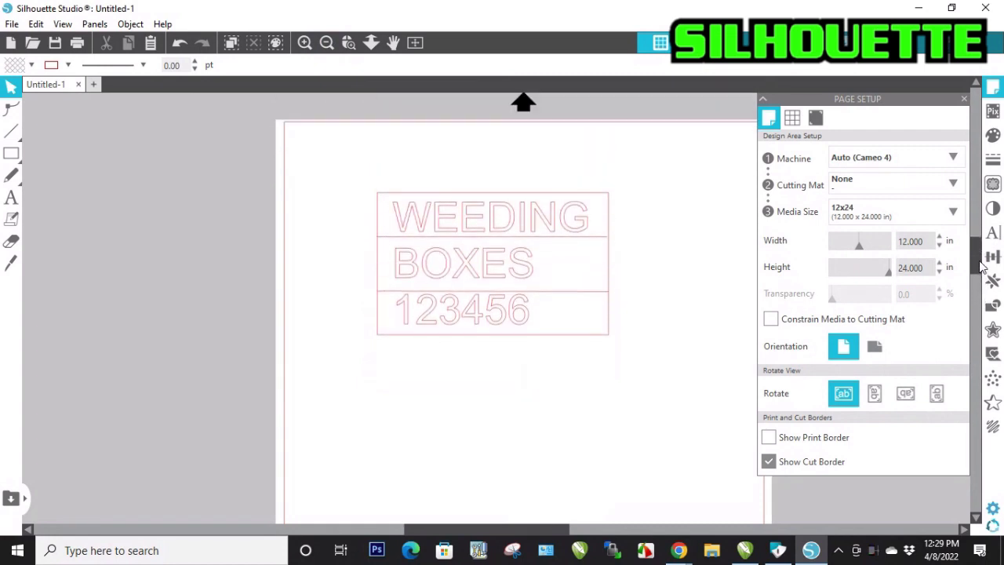
Set the media size to Custom with a height of 60 in, and examine the page down to its lower end.
{"action": "left_click", "coordinate": [954, 219]}
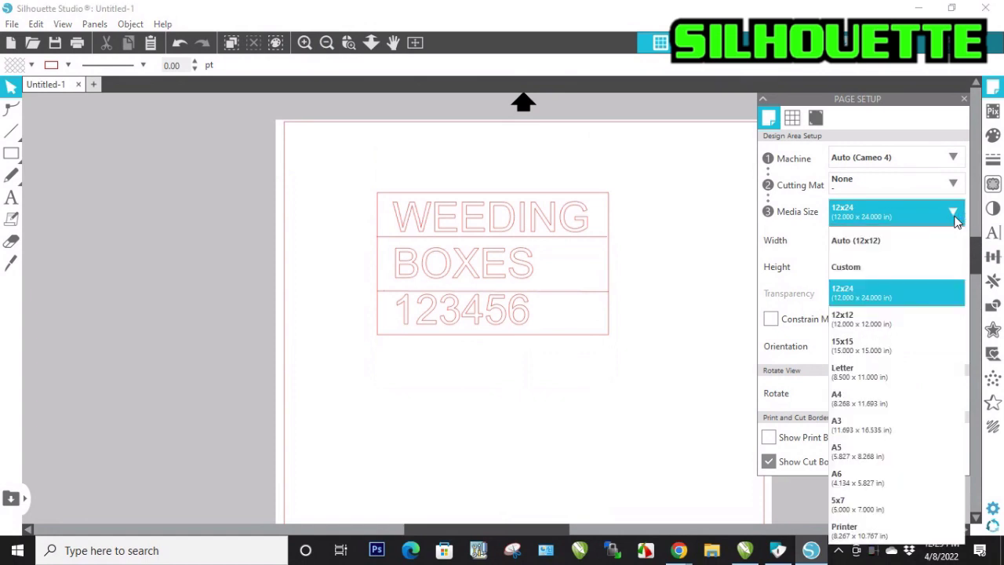
{"action": "left_click", "coordinate": [871, 269]}
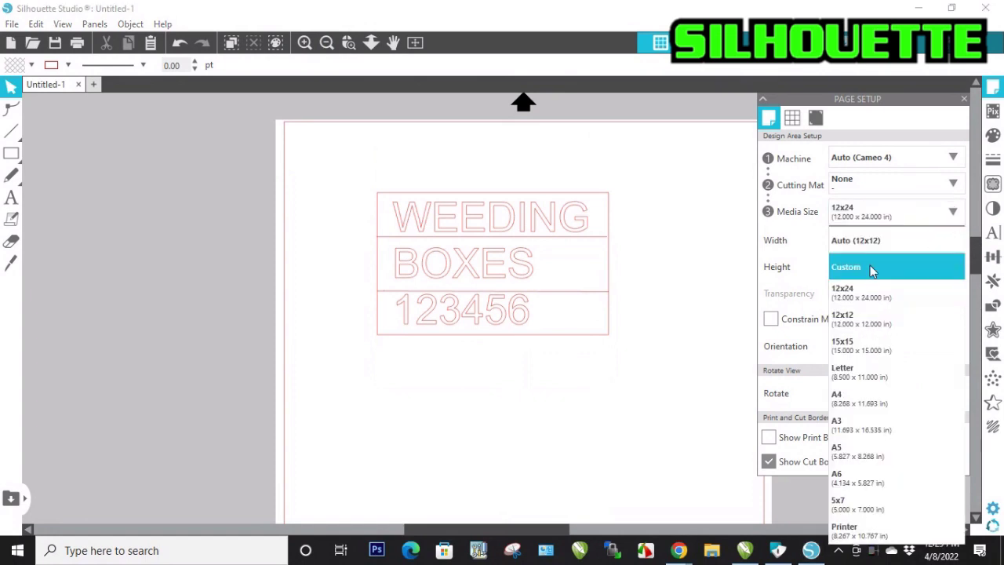
{"action": "left_click_drag", "start_coordinate": [922, 268], "coordinate": [899, 270]}
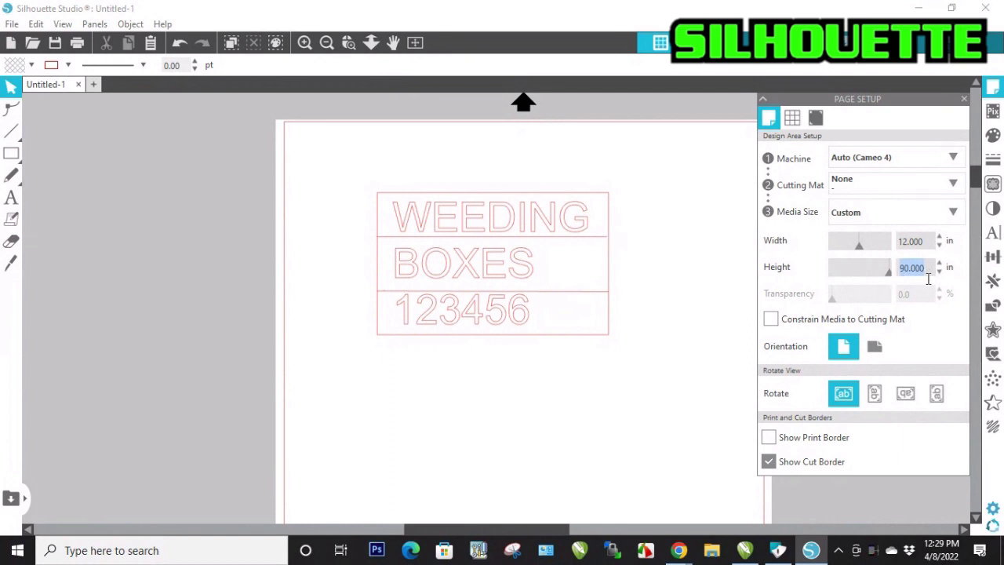
{"action": "type", "text": "6"}
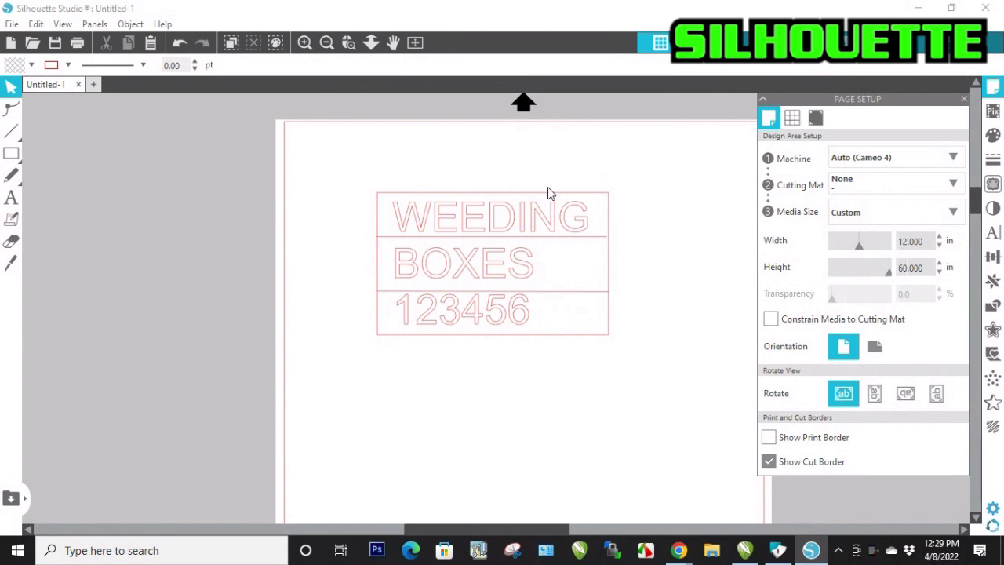
{"action": "scroll", "coordinate": [337, 161], "scroll_direction": "down", "scroll_amount": 1}
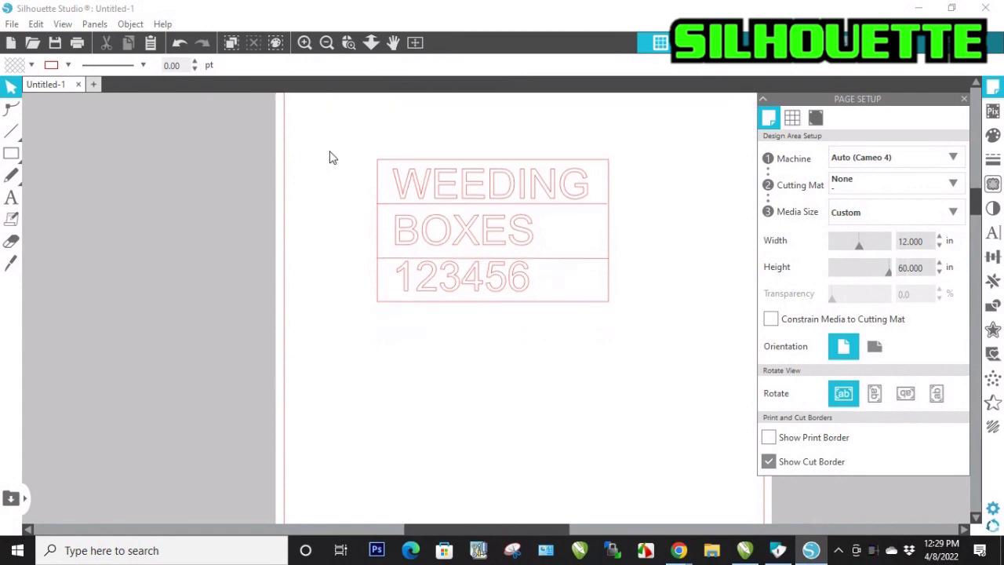
{"action": "left_click", "coordinate": [327, 43]}
{"action": "left_click_drag", "start_coordinate": [979, 233], "coordinate": [986, 383]}
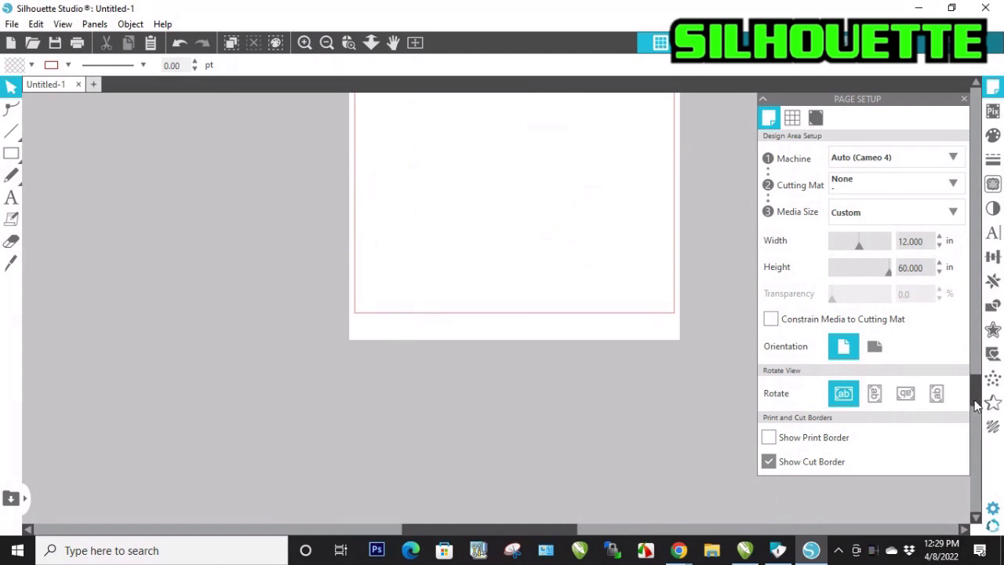
{"action": "left_click_drag", "start_coordinate": [977, 402], "coordinate": [978, 387]}
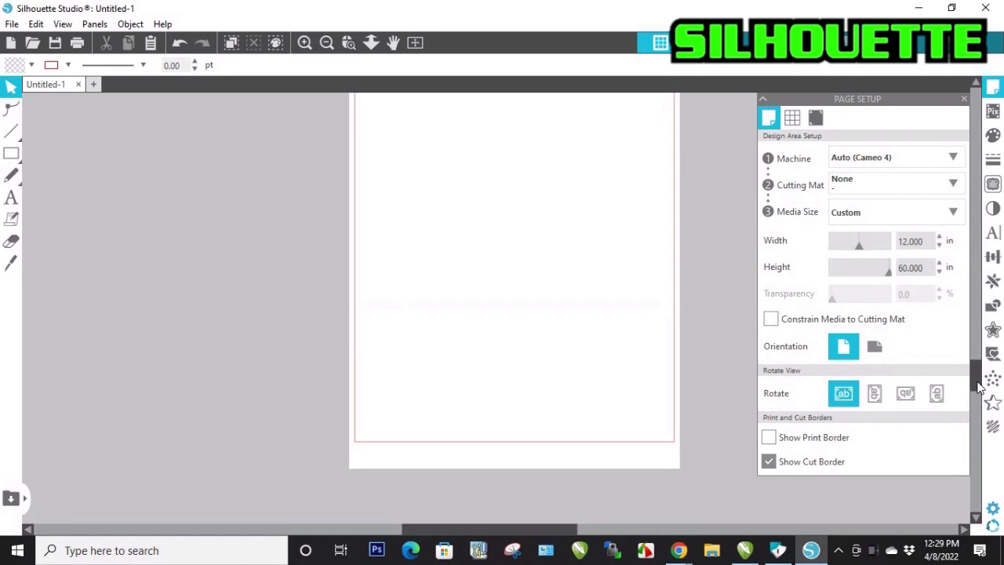
Keep the media size at Custom and set the page height to 90 in.
{"action": "left_click", "coordinate": [914, 213]}
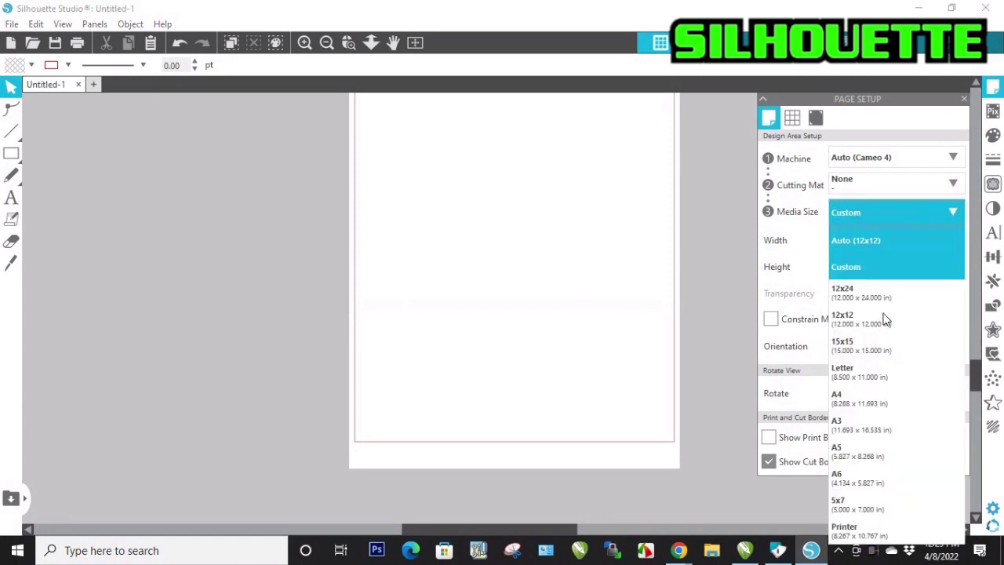
{"action": "left_click", "coordinate": [877, 271]}
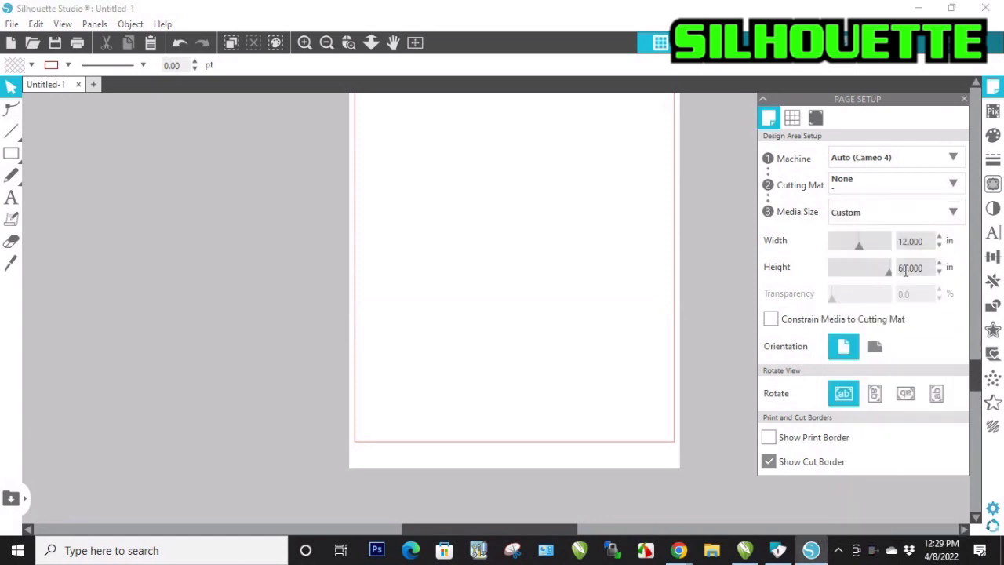
{"action": "left_click_drag", "start_coordinate": [902, 271], "coordinate": [894, 276]}
{"action": "type", "text": "90"}
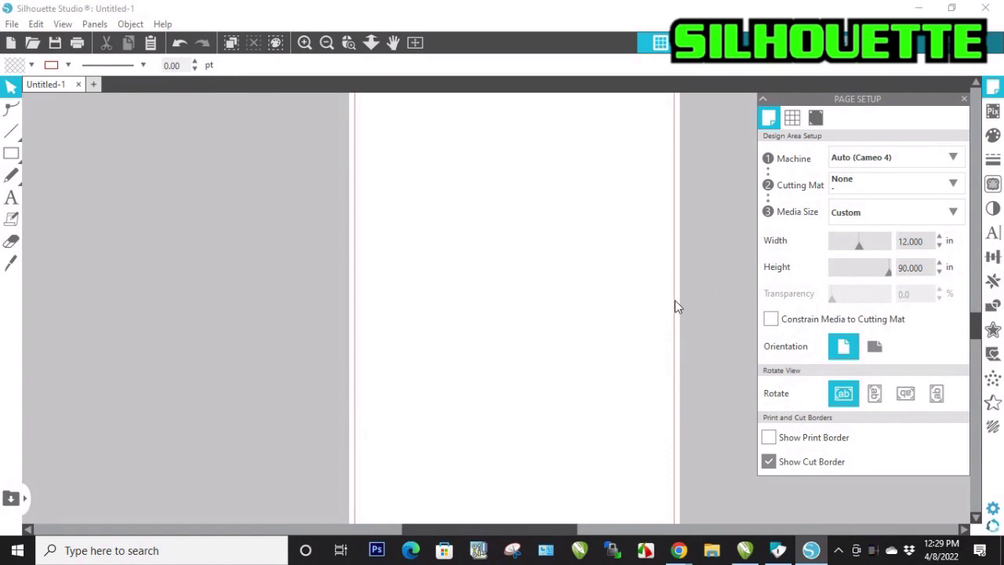
Switch to CorelDRAW, select all three lines of the WEEDING BOXES 123456 lettering, and send their cut lines to CM3 (Cutting Master 3).
{"action": "left_click", "coordinate": [745, 550]}
{"action": "left_click_drag", "start_coordinate": [435, 211], "coordinate": [634, 380]}
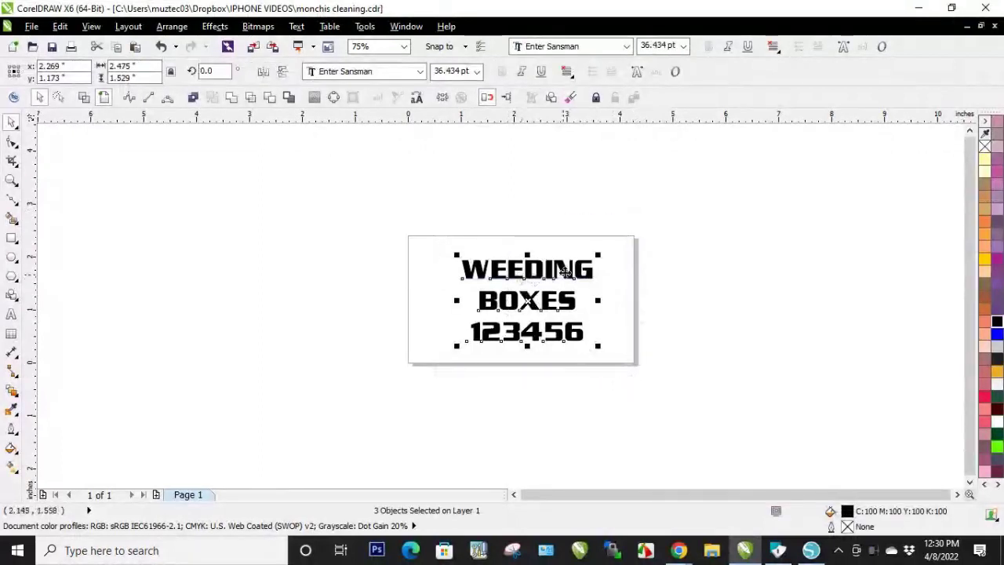
{"action": "scroll", "coordinate": [575, 272], "scroll_direction": "up", "scroll_amount": 1}
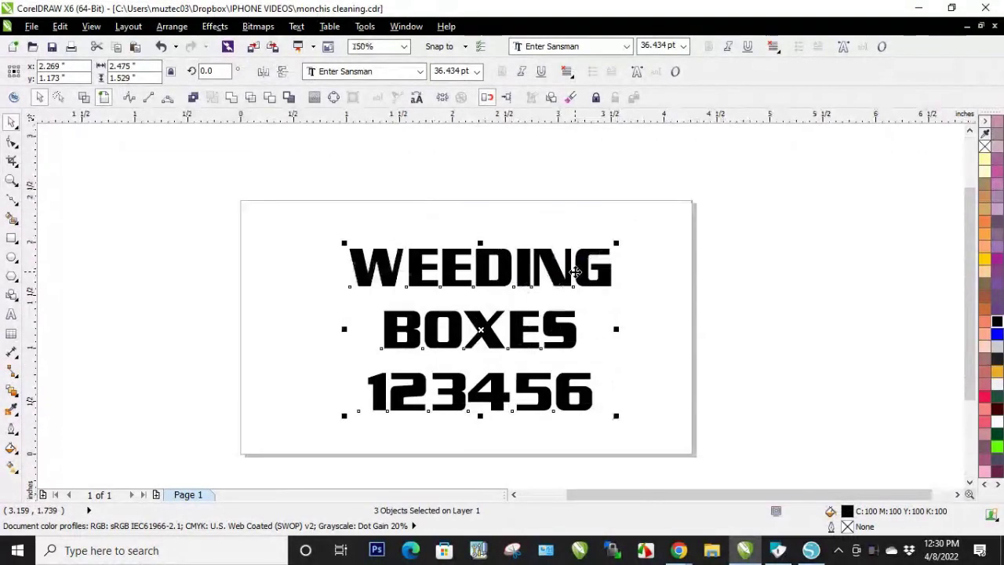
{"action": "left_click", "coordinate": [648, 272]}
{"action": "left_click_drag", "start_coordinate": [298, 178], "coordinate": [676, 455]}
{"action": "left_click", "coordinate": [312, 47]}
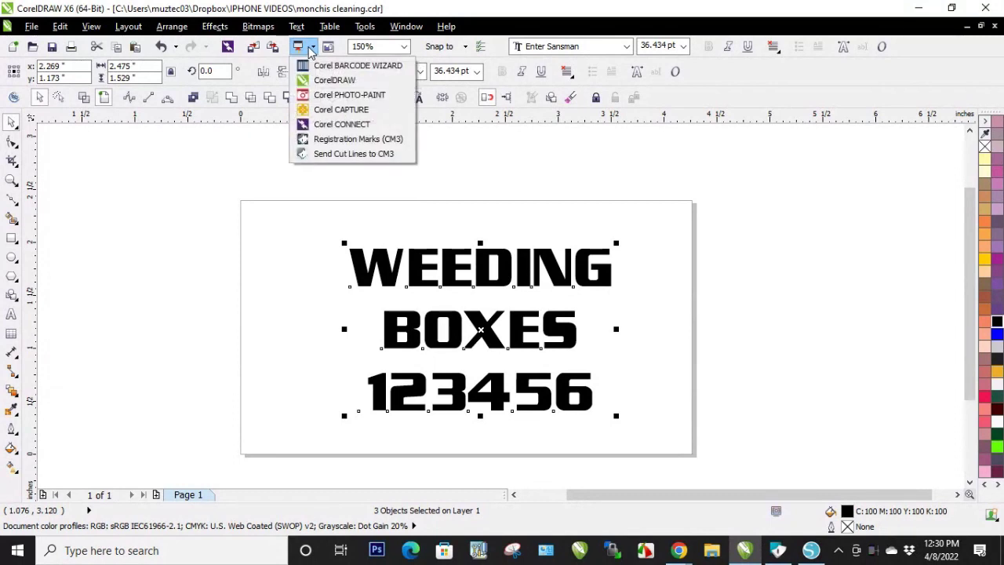
{"action": "left_click", "coordinate": [384, 160]}
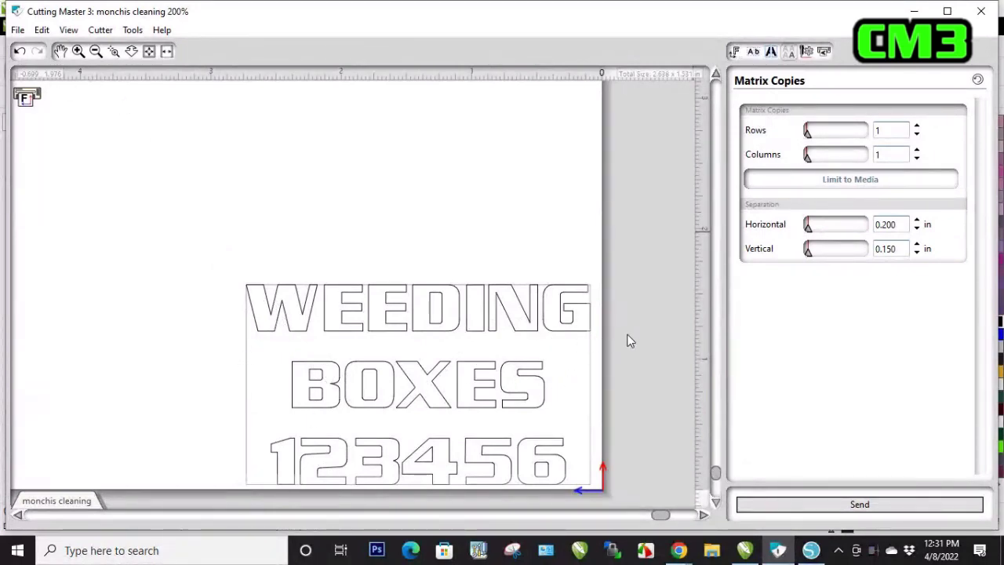
Turn on the weed border around the lettering and shift the bordered design slightly toward the media's origin corner.
{"action": "left_click", "coordinate": [755, 54]}
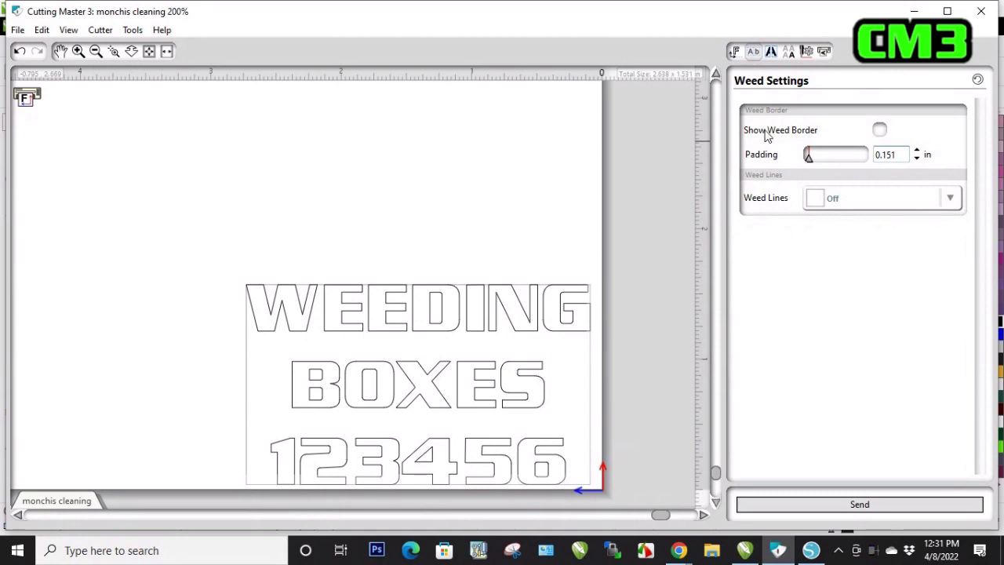
{"action": "left_click", "coordinate": [880, 131]}
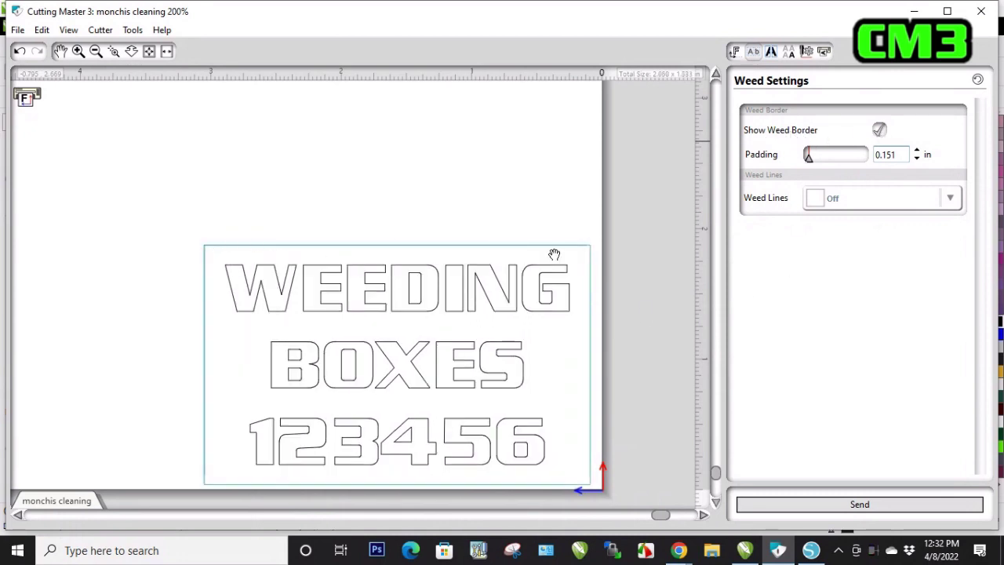
{"action": "left_click_drag", "start_coordinate": [383, 292], "coordinate": [389, 295]}
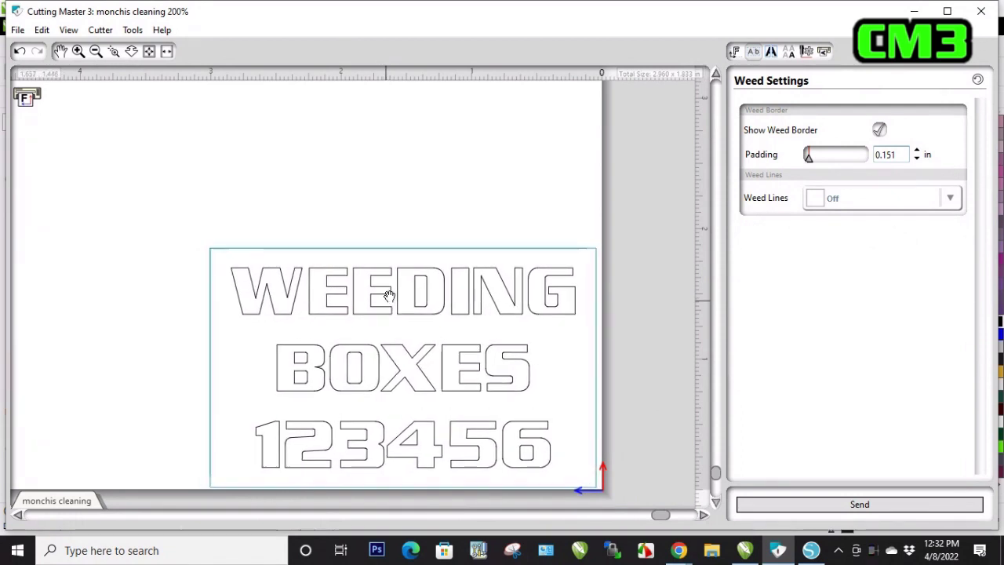
Try the Horizontal, Vertical, H / V and Recursive weed lines in turn on the bordered lettering.
{"action": "left_click", "coordinate": [952, 201]}
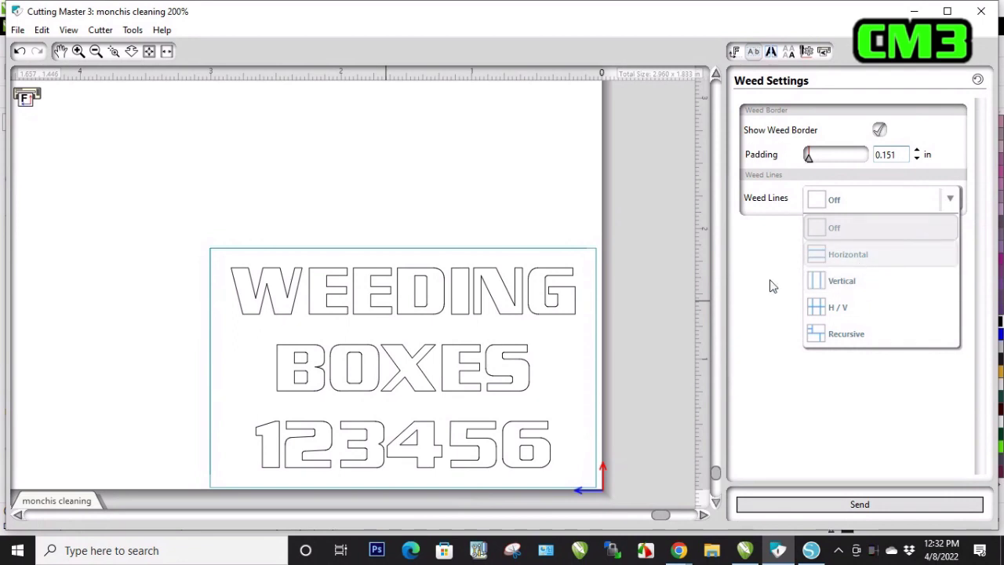
{"action": "left_click", "coordinate": [832, 254]}
{"action": "left_click", "coordinate": [879, 200]}
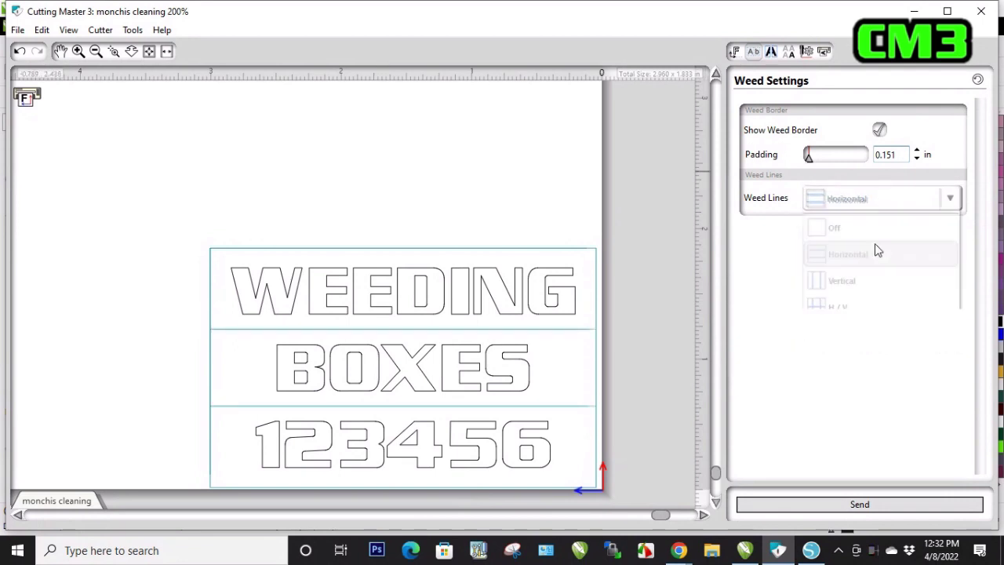
{"action": "left_click", "coordinate": [872, 282]}
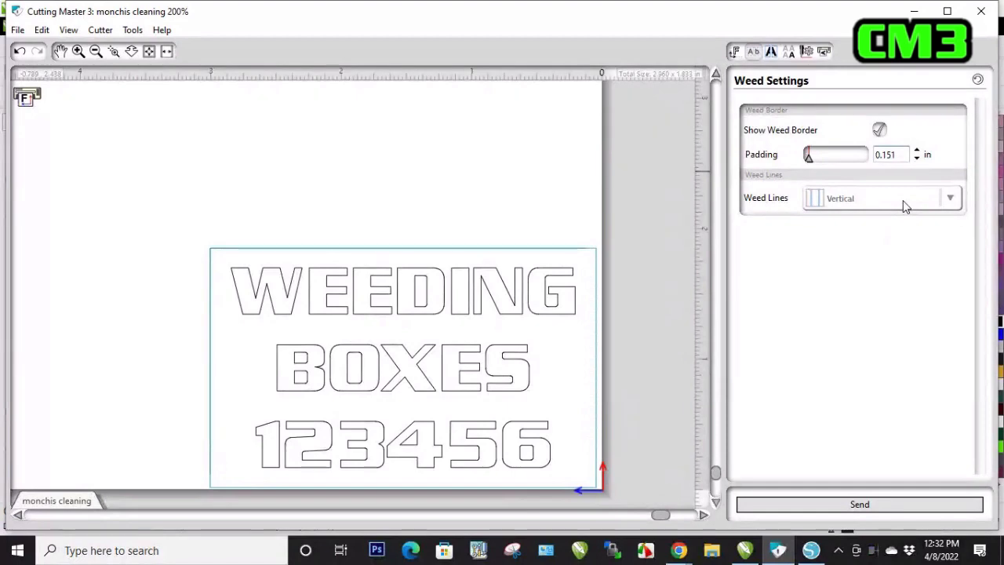
{"action": "left_click", "coordinate": [904, 202]}
{"action": "left_click", "coordinate": [866, 307]}
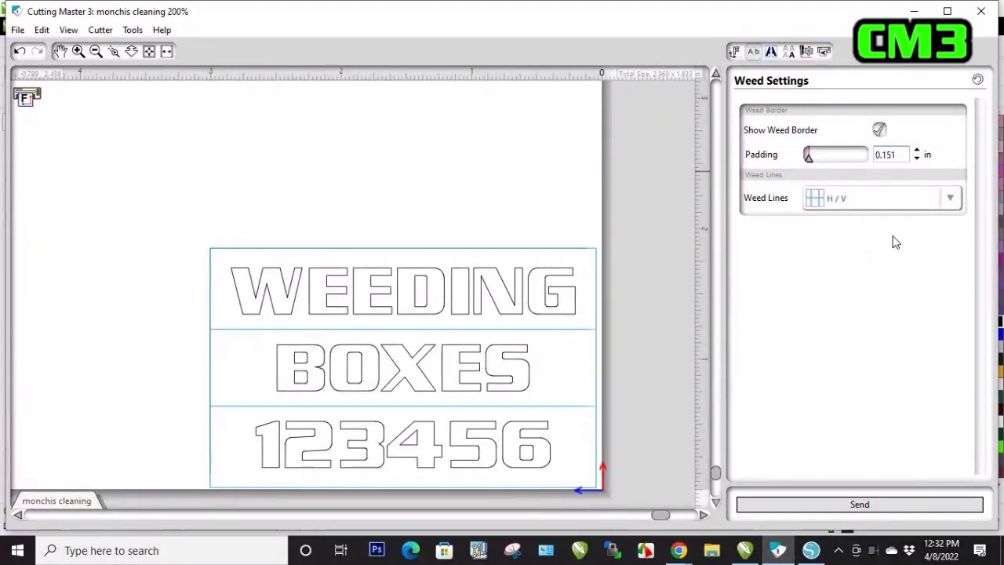
{"action": "left_click", "coordinate": [905, 202]}
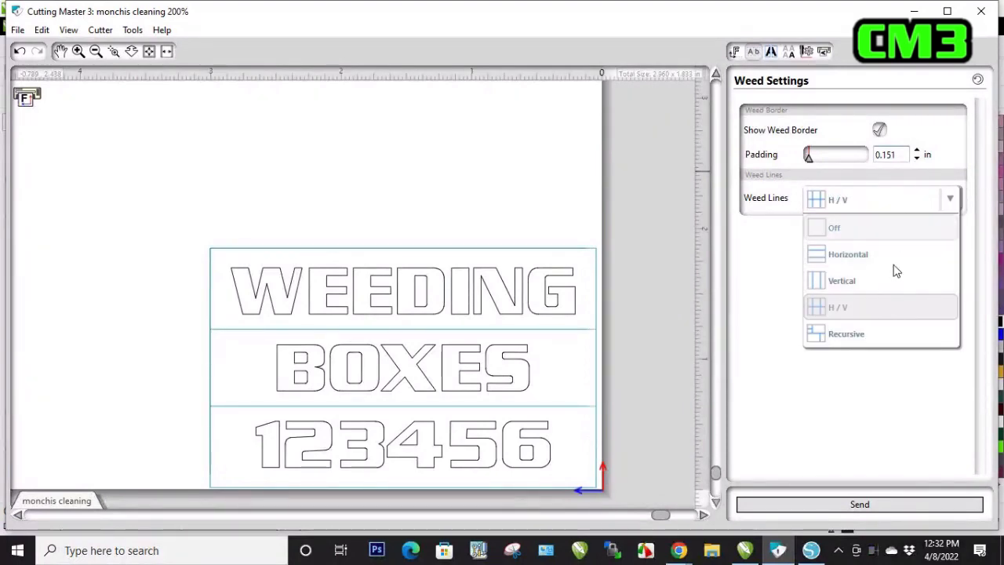
{"action": "left_click", "coordinate": [897, 335]}
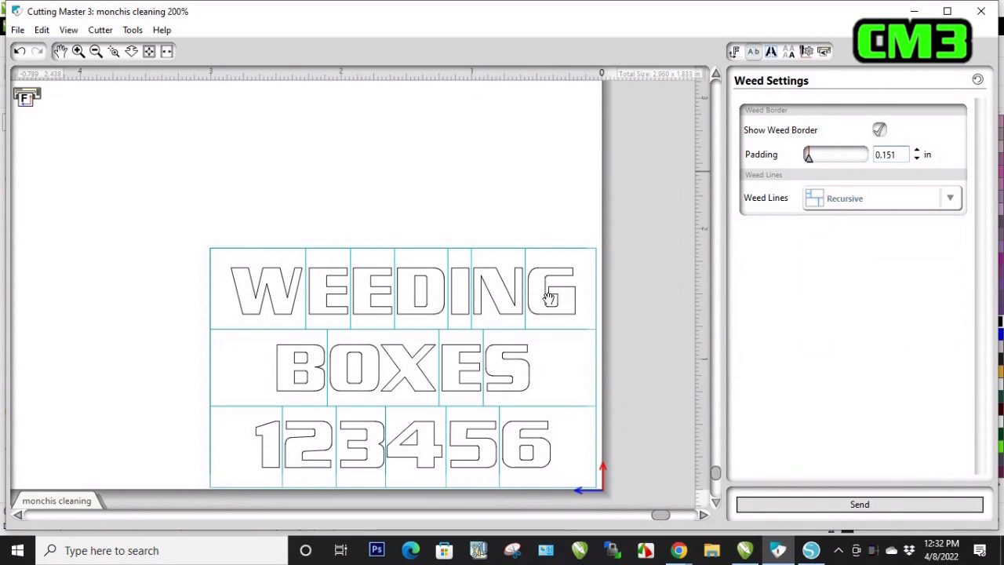
Set the weed lines to Horizontal so they separate the three rows of lettering.
{"action": "left_click", "coordinate": [859, 206]}
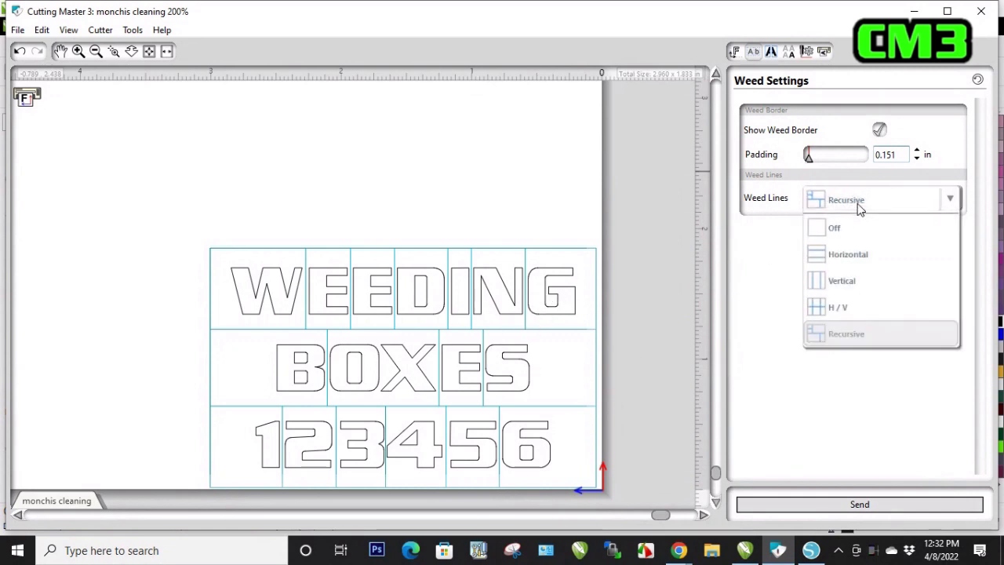
{"action": "left_click", "coordinate": [862, 257]}
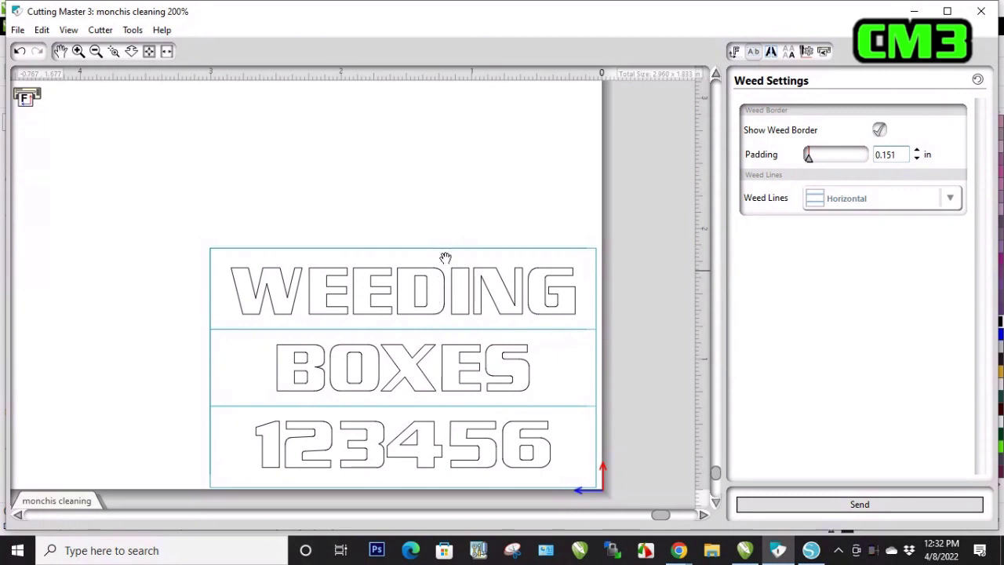
{"action": "left_click", "coordinate": [955, 206]}
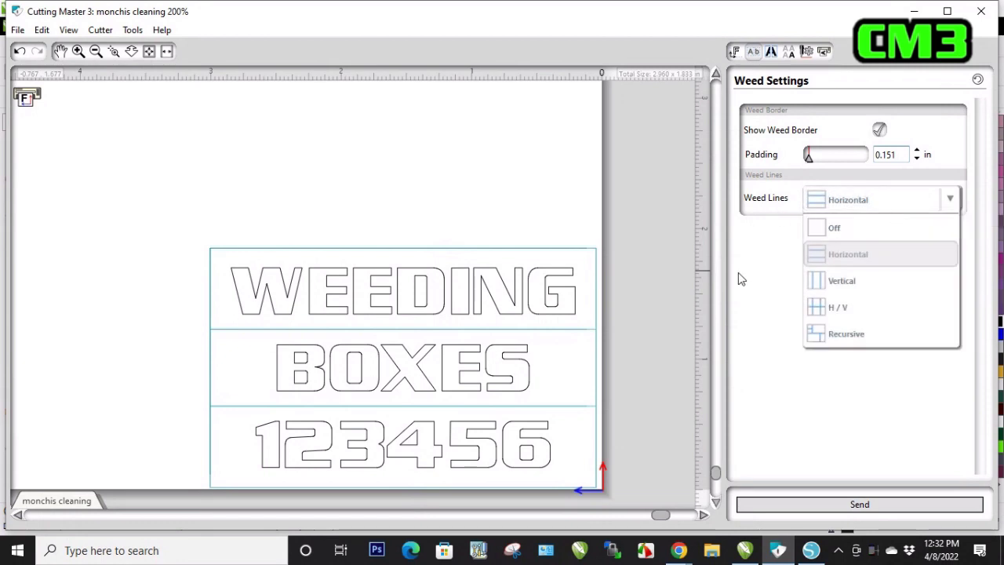
{"action": "left_click", "coordinate": [747, 274]}
Try weed border paddings of 0.039, 0.379, 0.232 and 0 in around the lettering.
{"action": "left_click", "coordinate": [917, 158]}
{"action": "left_click", "coordinate": [918, 158]}
{"action": "left_click", "coordinate": [918, 159]}
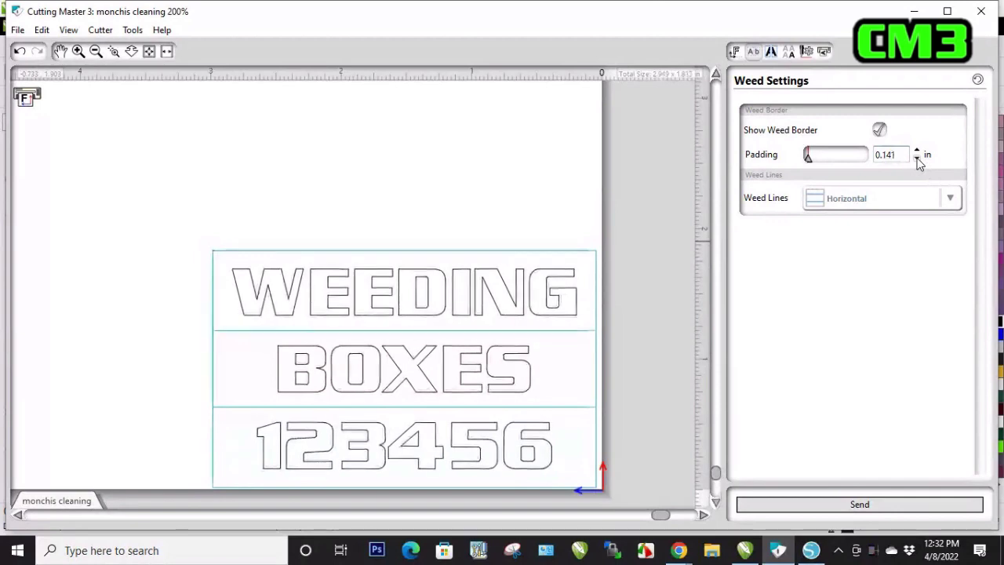
{"action": "left_click", "coordinate": [917, 158]}
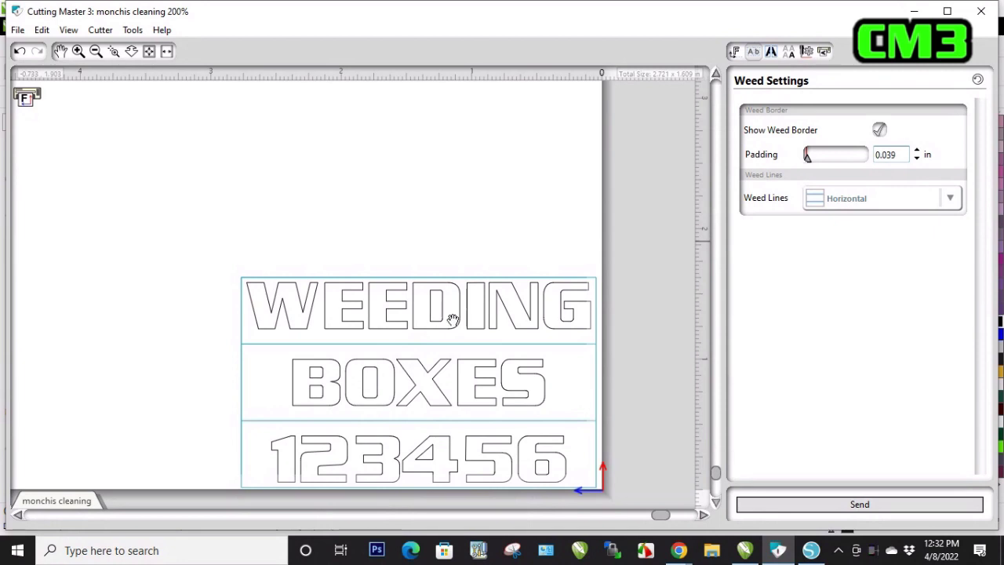
{"action": "left_click", "coordinate": [917, 151]}
{"action": "left_click_drag", "start_coordinate": [813, 161], "coordinate": [811, 157]}
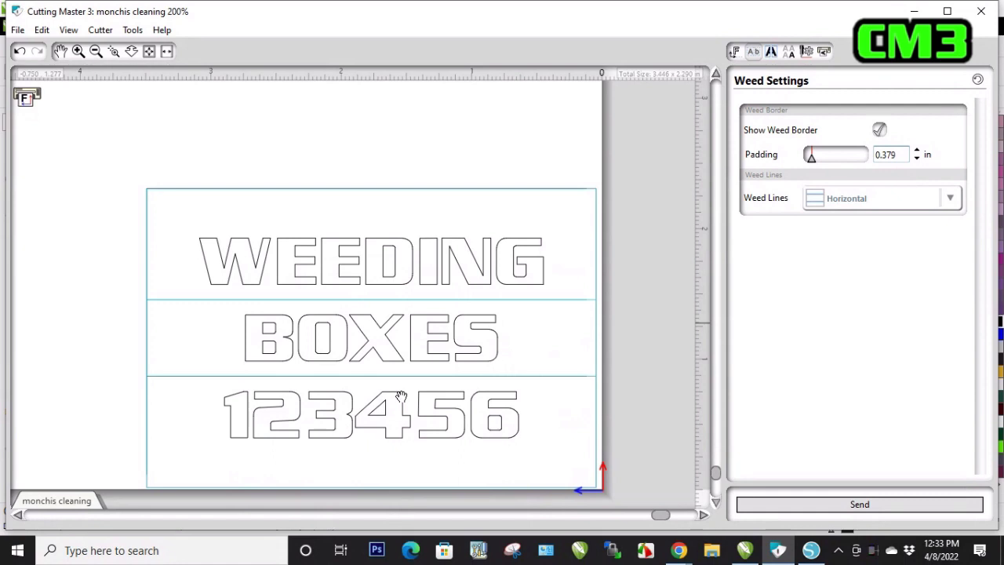
{"action": "left_click_drag", "start_coordinate": [814, 165], "coordinate": [810, 163]}
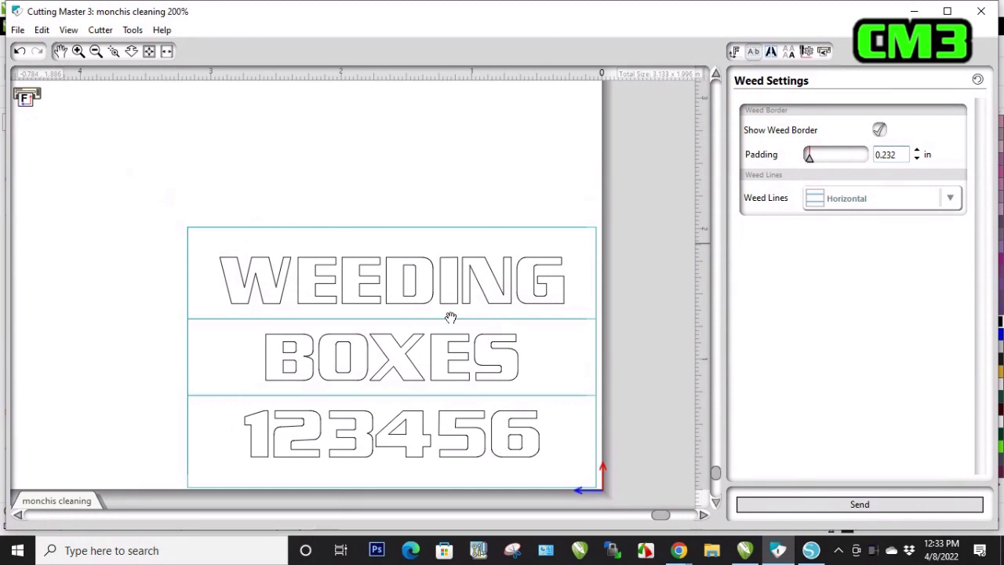
{"action": "left_click_drag", "start_coordinate": [810, 161], "coordinate": [809, 165]}
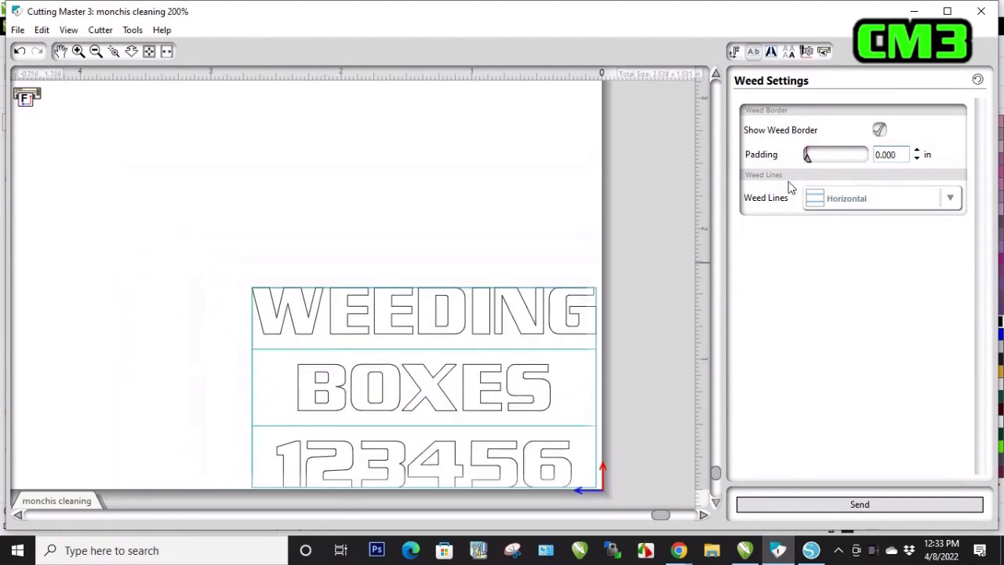
Set the weed border padding to 0.070 in.
{"action": "left_click", "coordinate": [918, 151]}
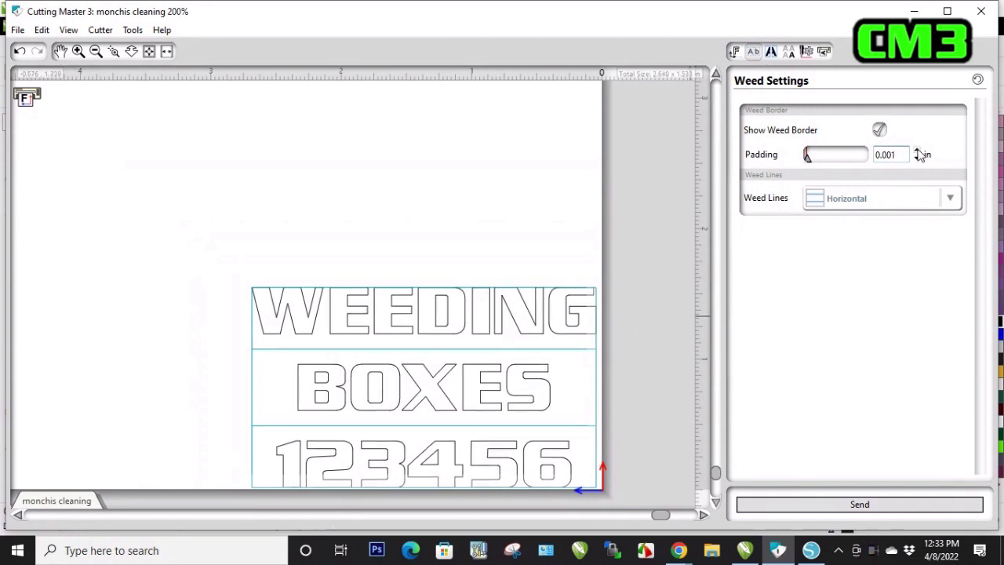
{"action": "left_click", "coordinate": [918, 151]}
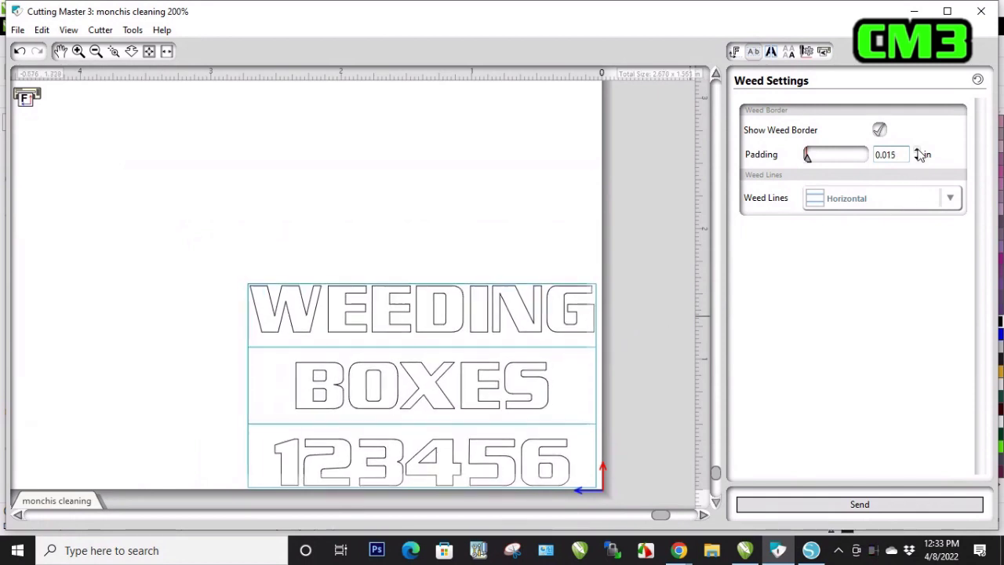
{"action": "left_click", "coordinate": [919, 153]}
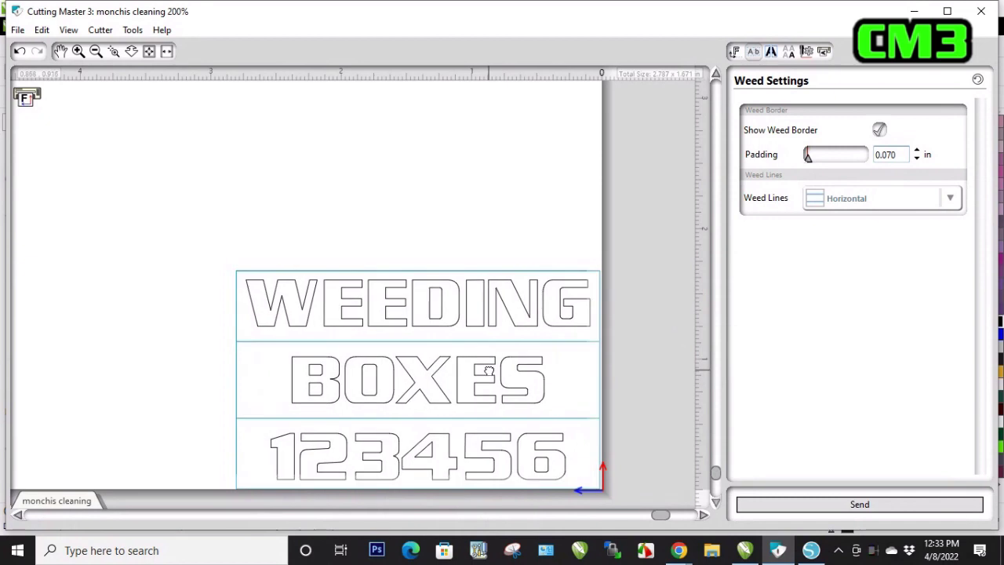
Set the matrix copies to 2 columns with a horizontal separation of 0 in so the boxes share an edge.
{"action": "left_click", "coordinate": [790, 52]}
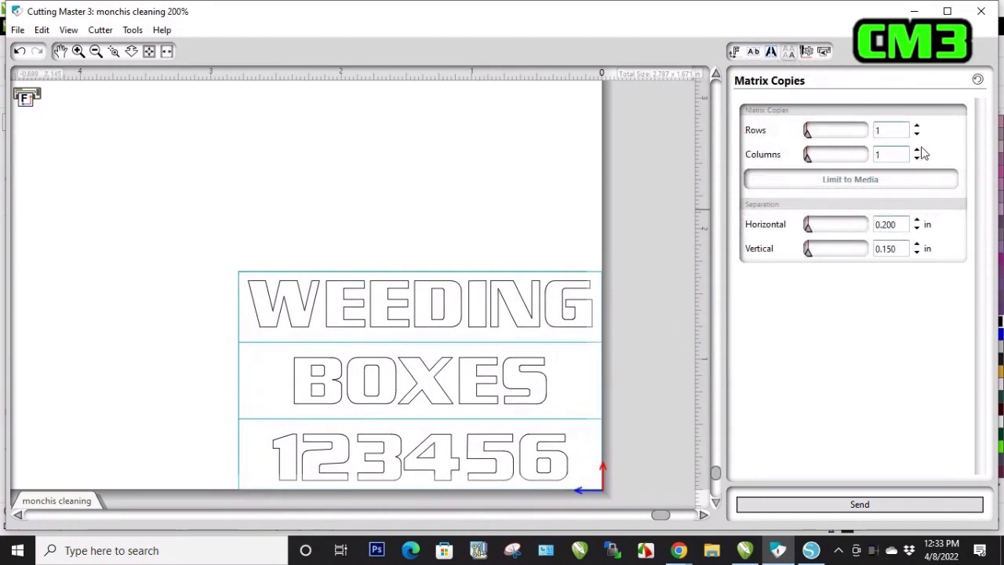
{"action": "left_click", "coordinate": [918, 150]}
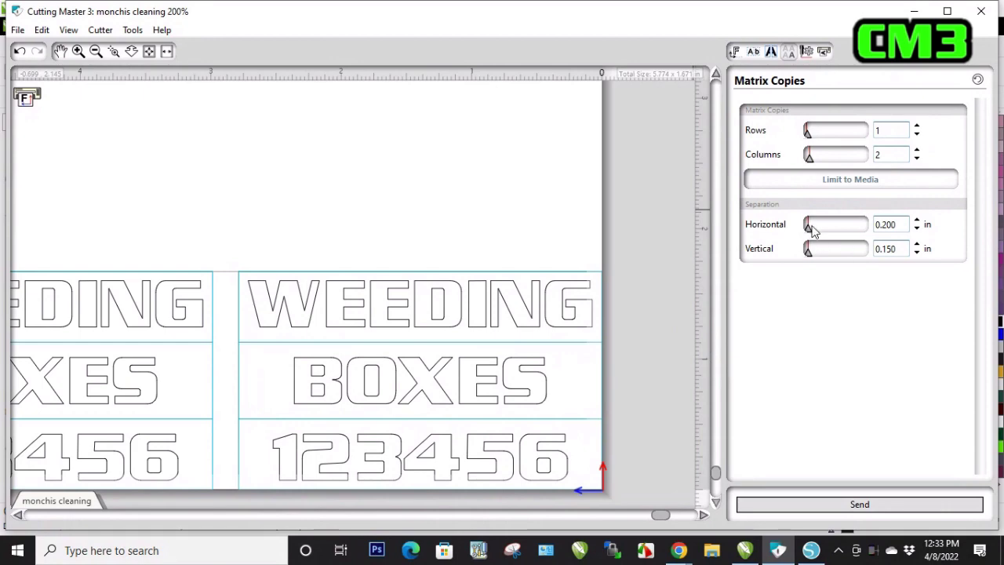
{"action": "left_click_drag", "start_coordinate": [809, 228], "coordinate": [804, 227]}
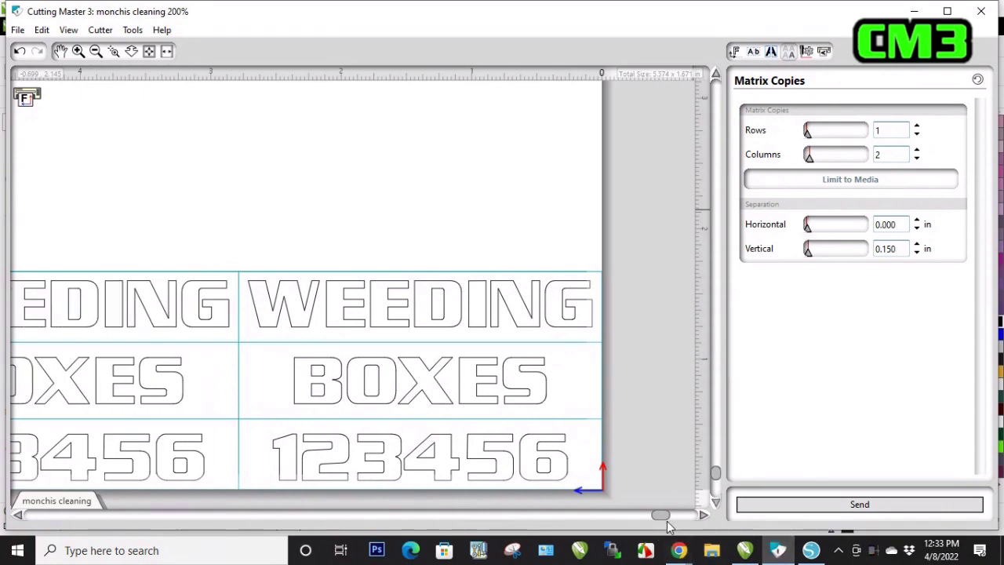
{"action": "left_click_drag", "start_coordinate": [667, 518], "coordinate": [658, 514]}
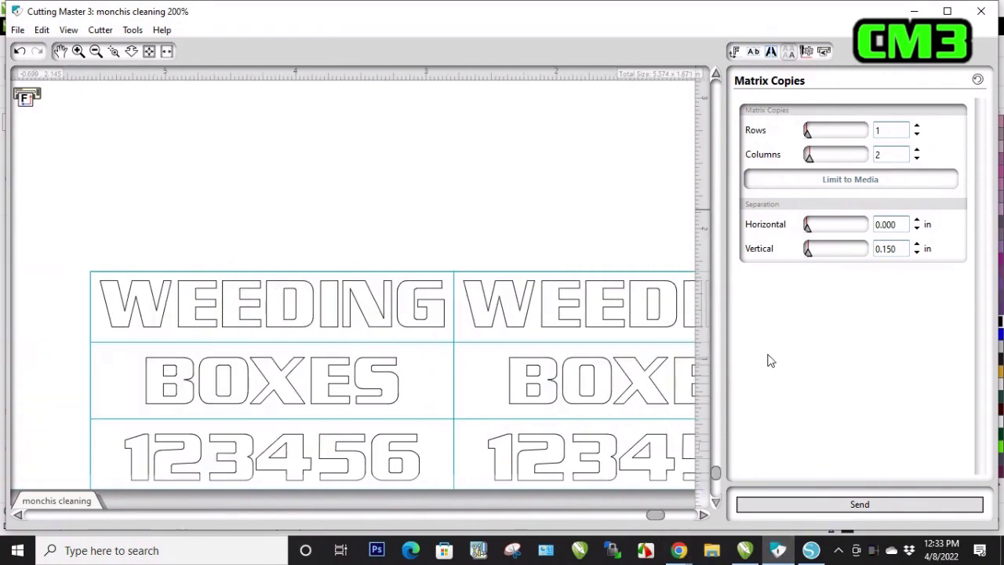
Set the matrix copies to 2 rows with a vertical separation of 0 in.
{"action": "left_click", "coordinate": [916, 127]}
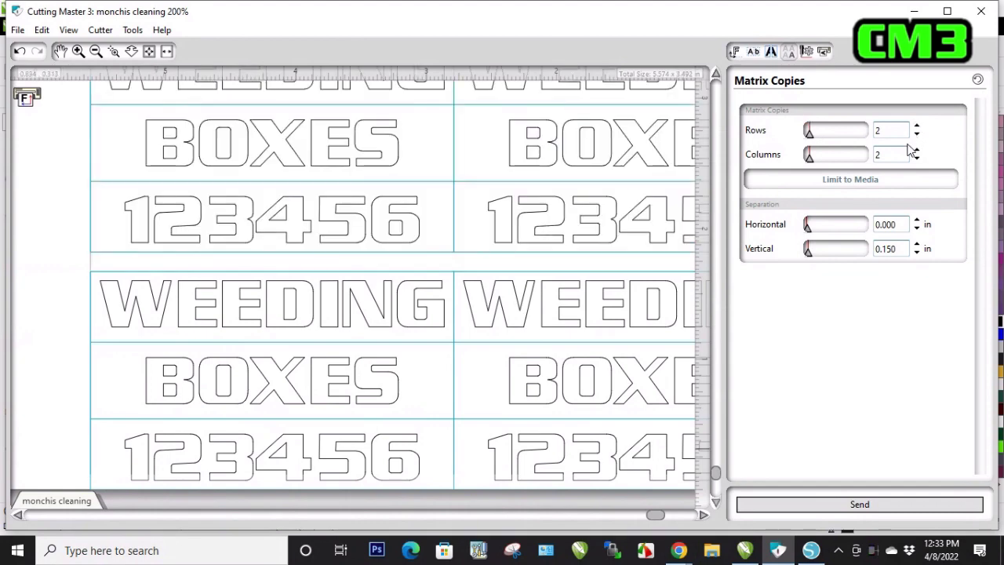
{"action": "left_click_drag", "start_coordinate": [808, 257], "coordinate": [805, 258]}
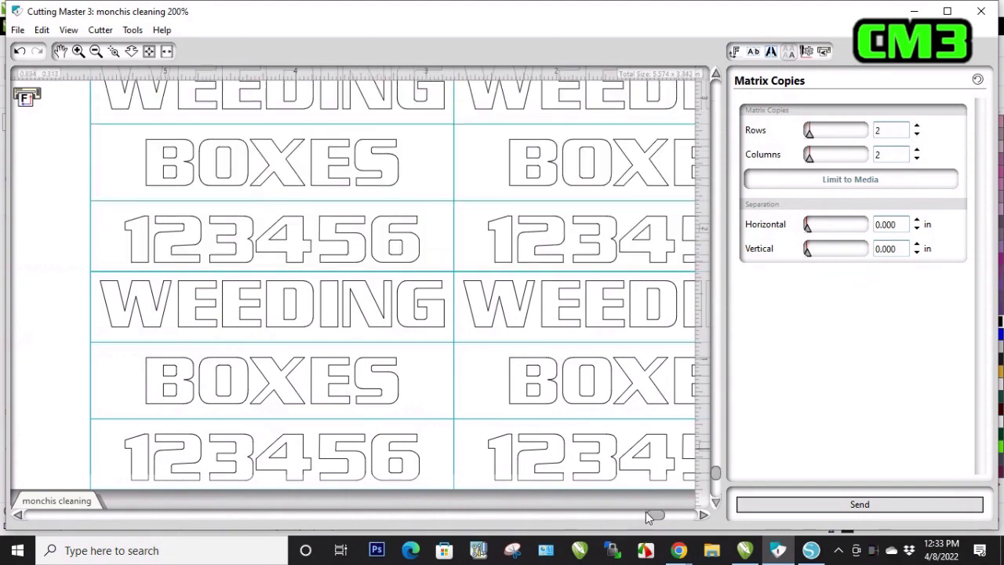
{"action": "left_click_drag", "start_coordinate": [657, 516], "coordinate": [660, 513]}
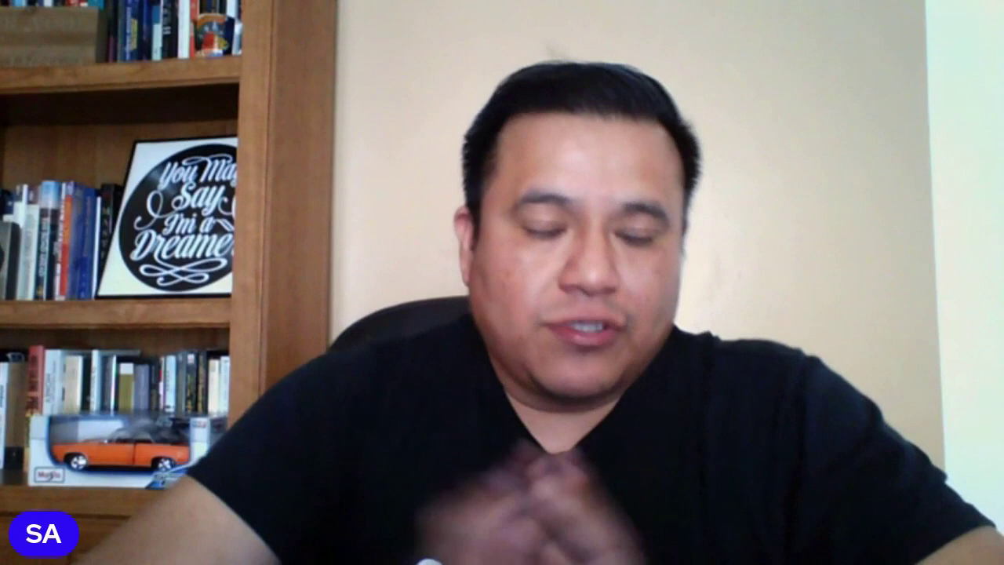